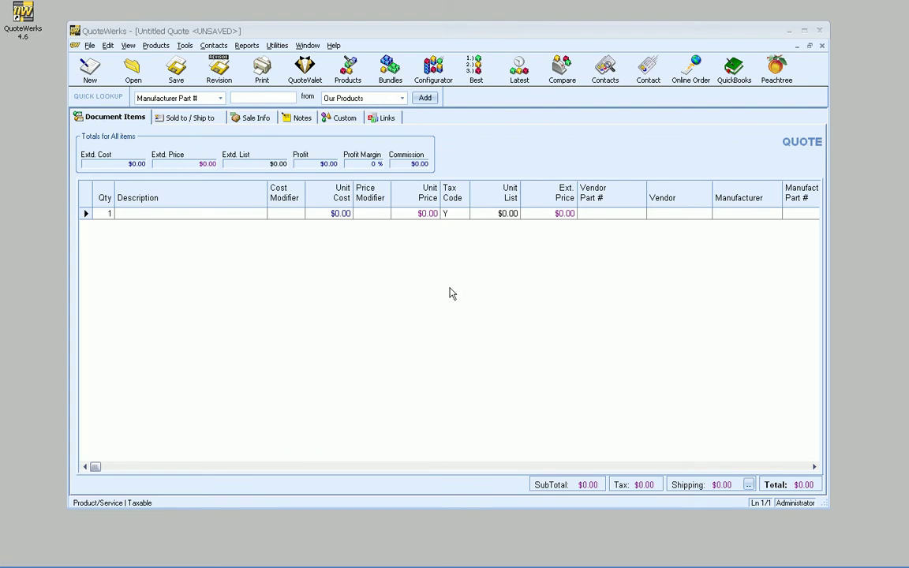
Insert a 'TV Selection' heading line above the first item row
click(371, 277)
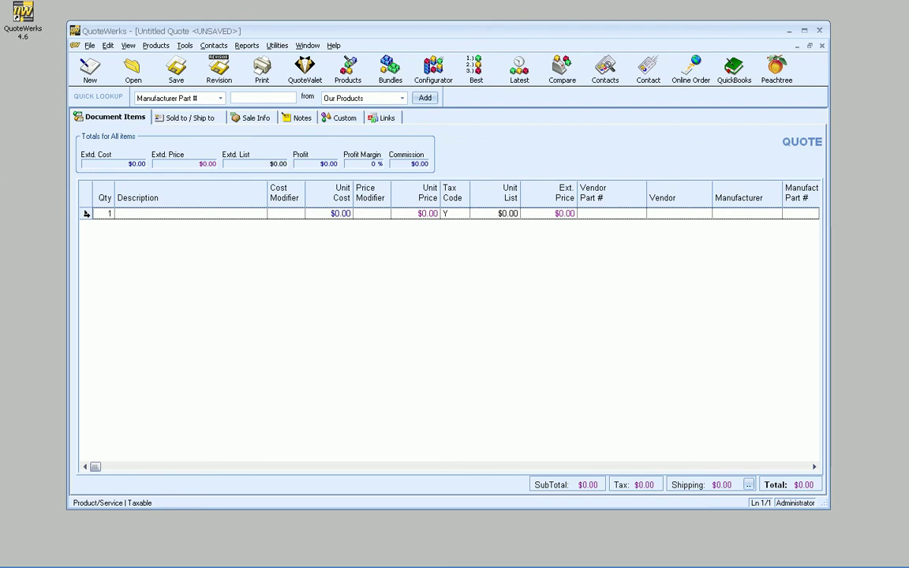
right_click(87, 214)
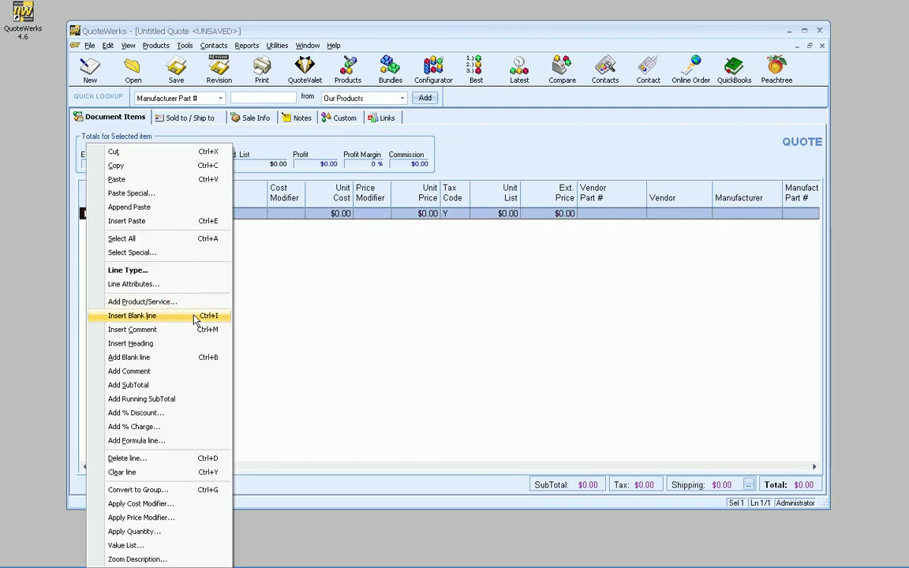
click(195, 343)
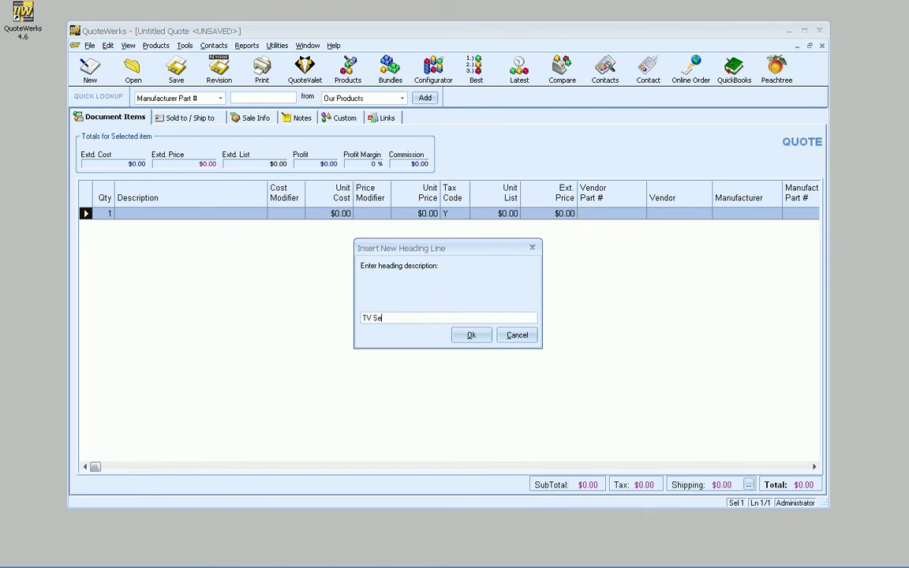
Insert an 'iPad Selection' heading line above the blank item row
click(464, 337)
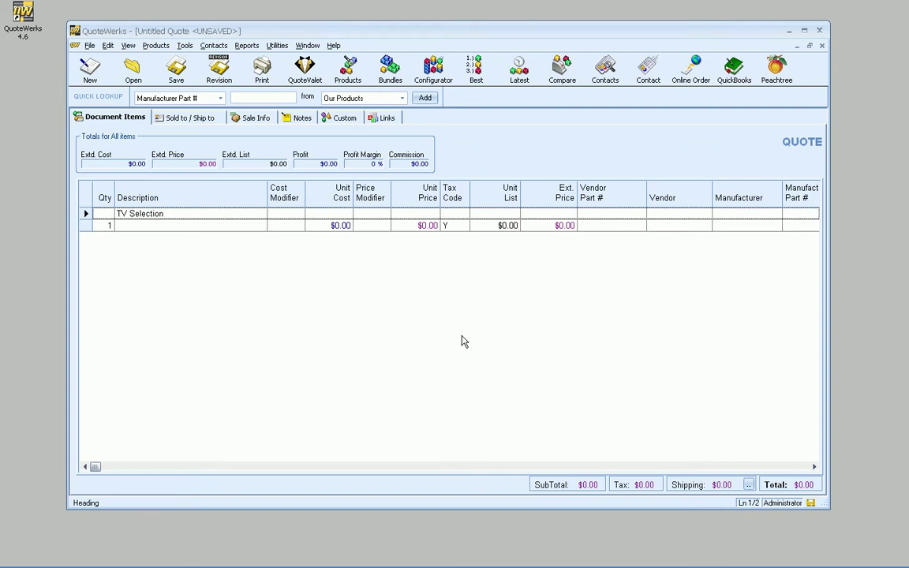
right_click(89, 226)
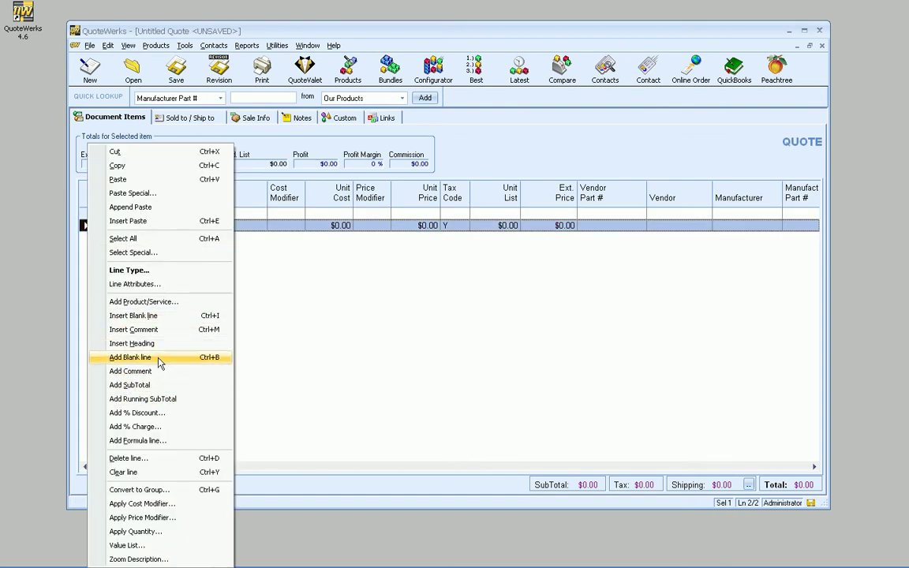
click(131, 343)
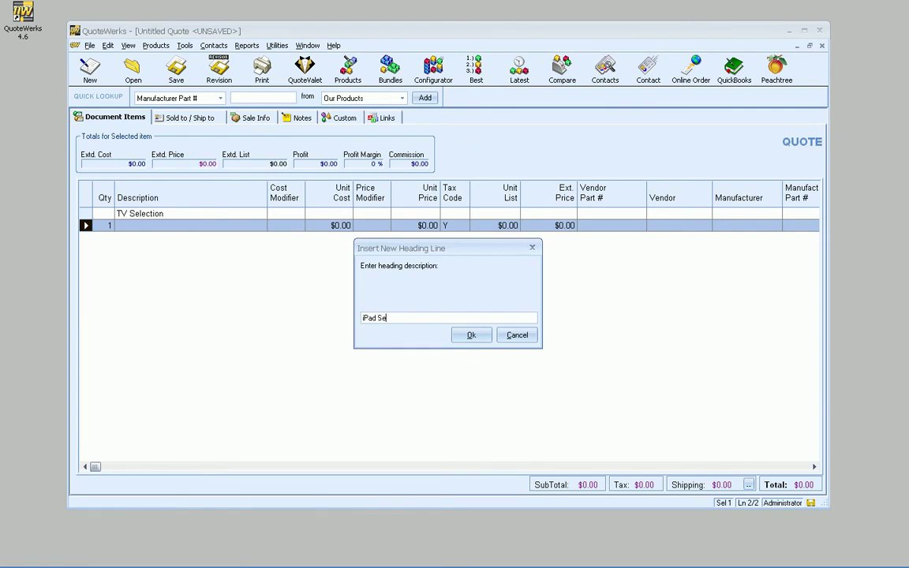
click(470, 335)
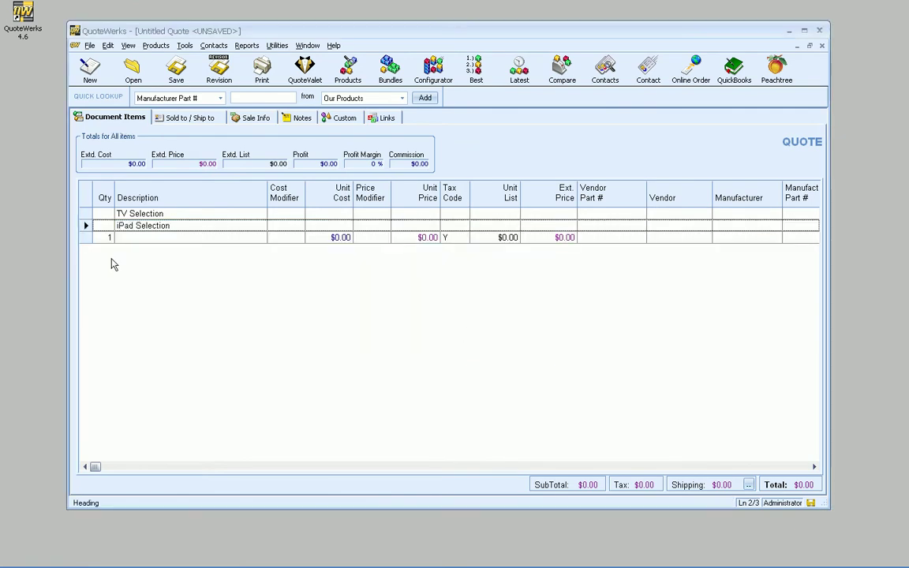
From the Specials products, add Mitsubishi WD-65838 and WD-73838 TVs under TV Selection
click(167, 214)
click(347, 79)
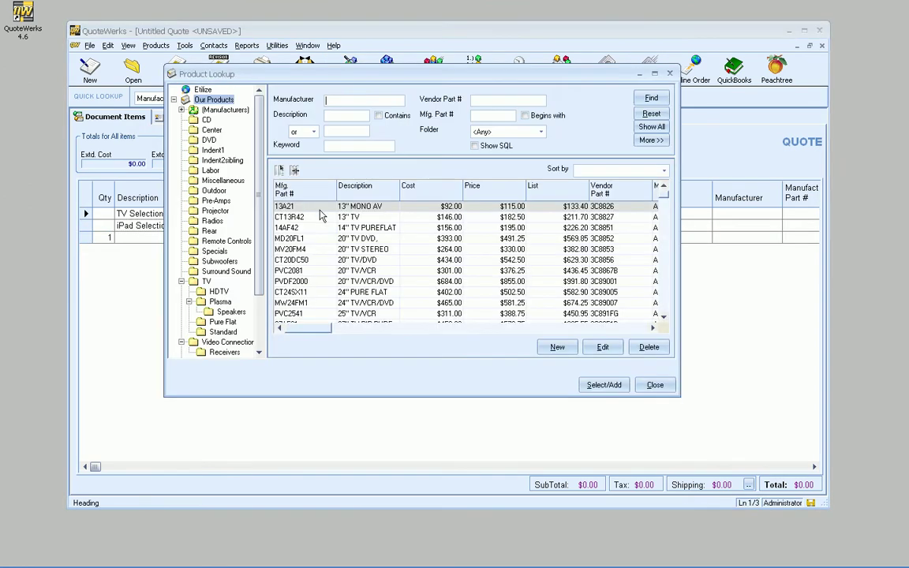
click(211, 250)
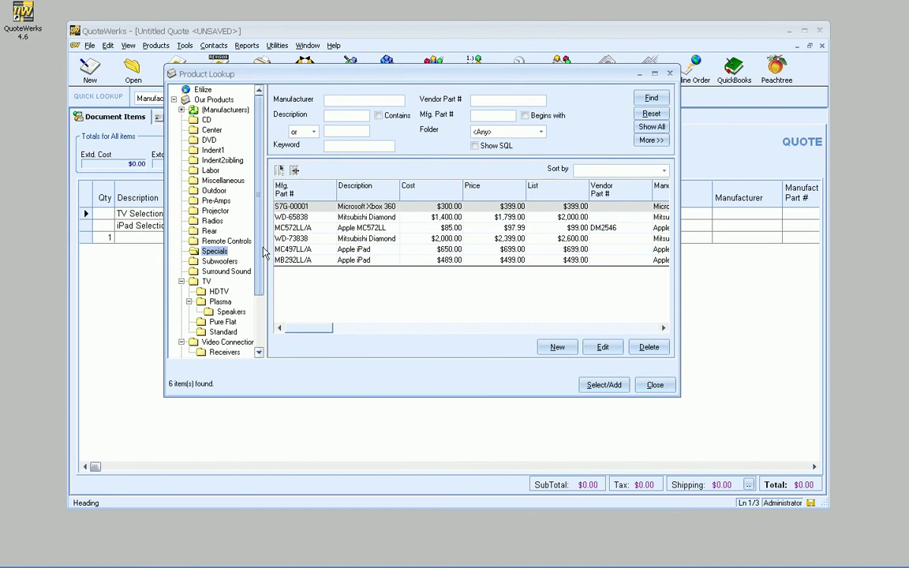
double_click(365, 217)
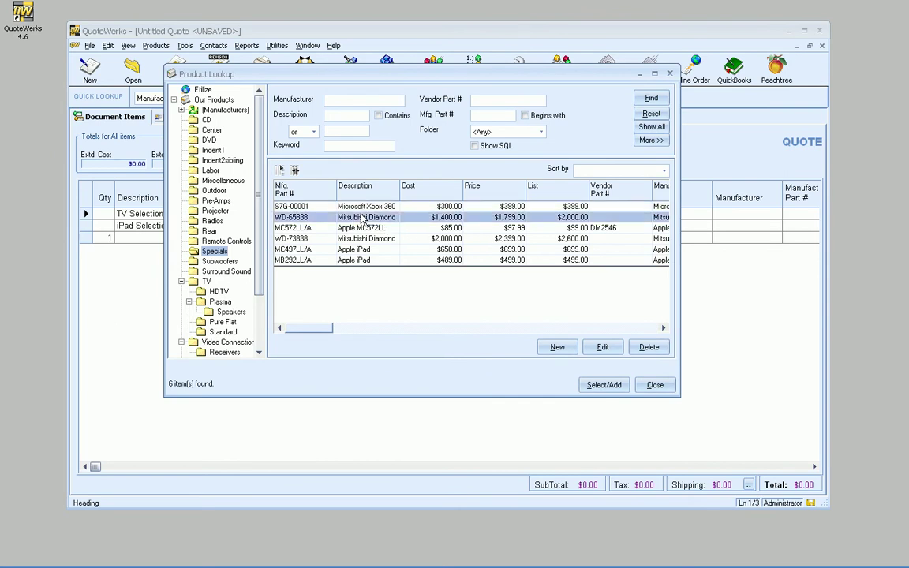
click(356, 354)
click(353, 369)
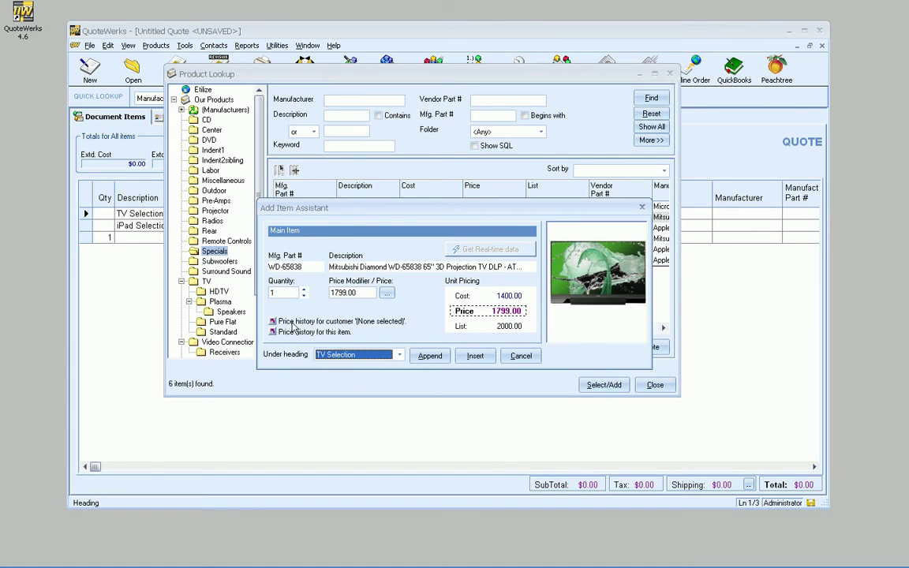
click(440, 359)
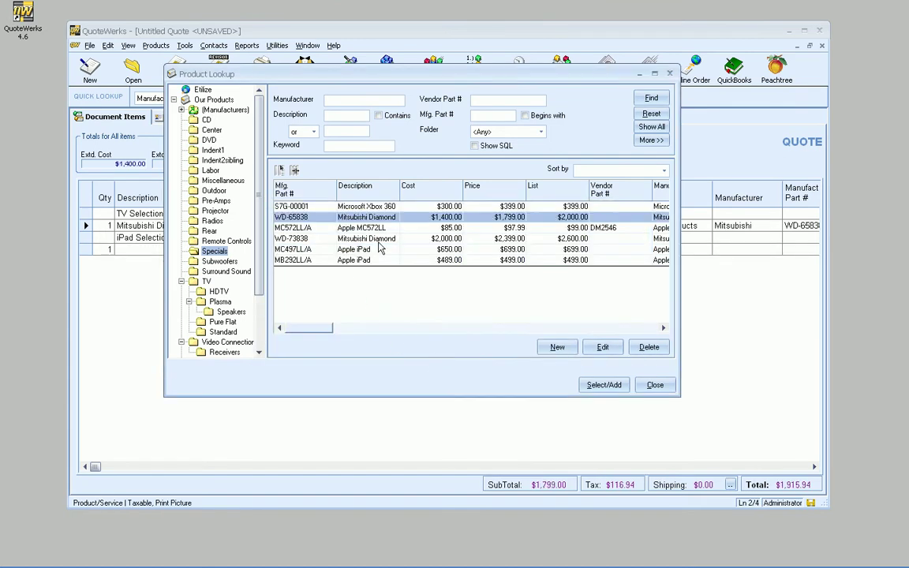
double_click(344, 236)
click(356, 355)
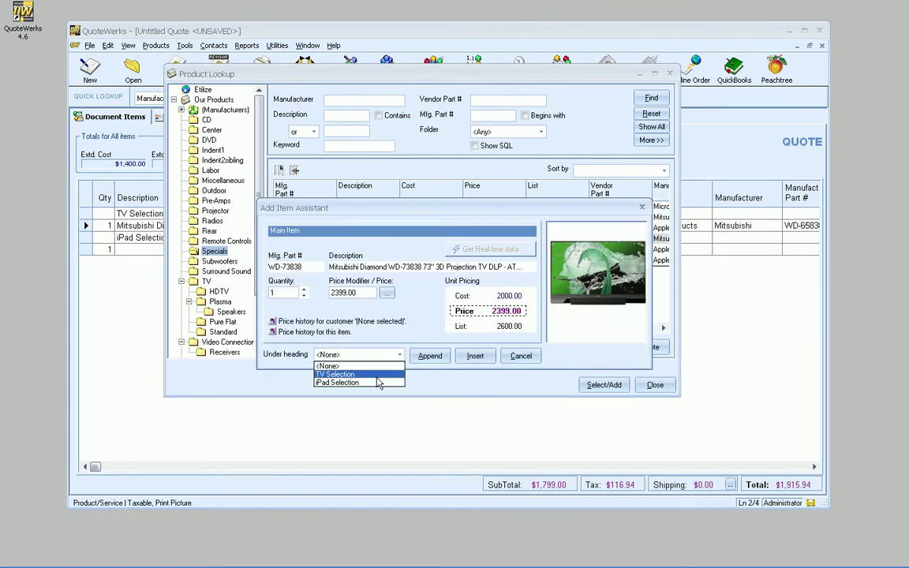
click(371, 374)
click(430, 356)
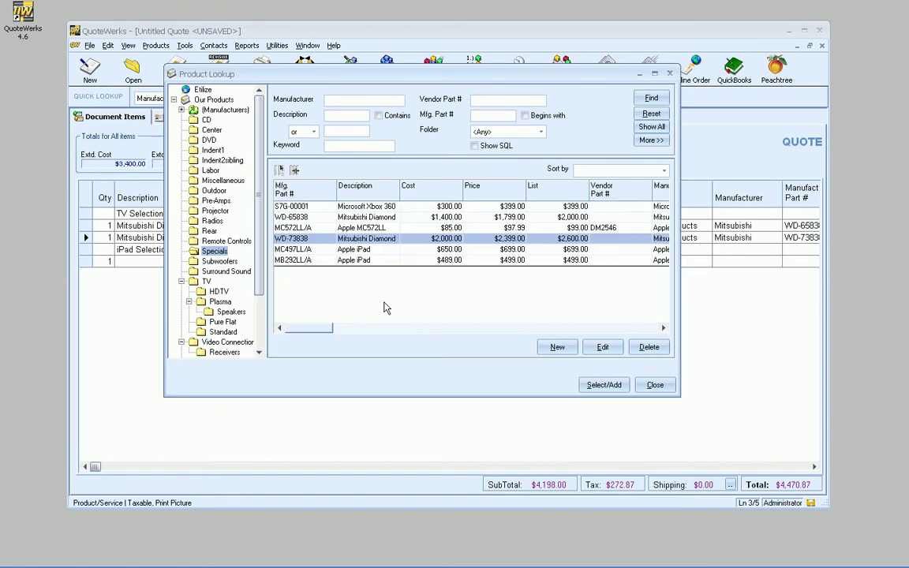
Add the Apple iPads MC497LL/A and MB292LL/A under iPad Selection
click(357, 250)
double_click(357, 251)
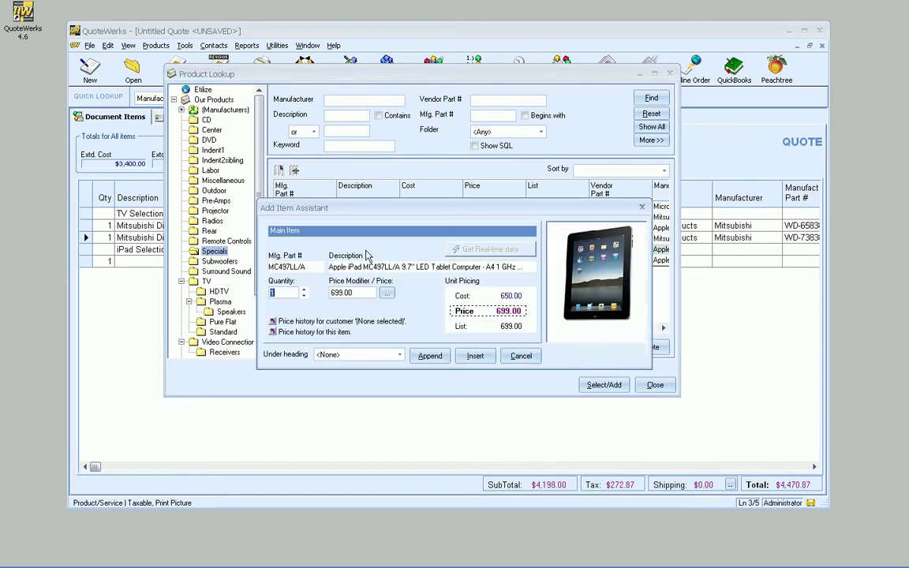
click(356, 354)
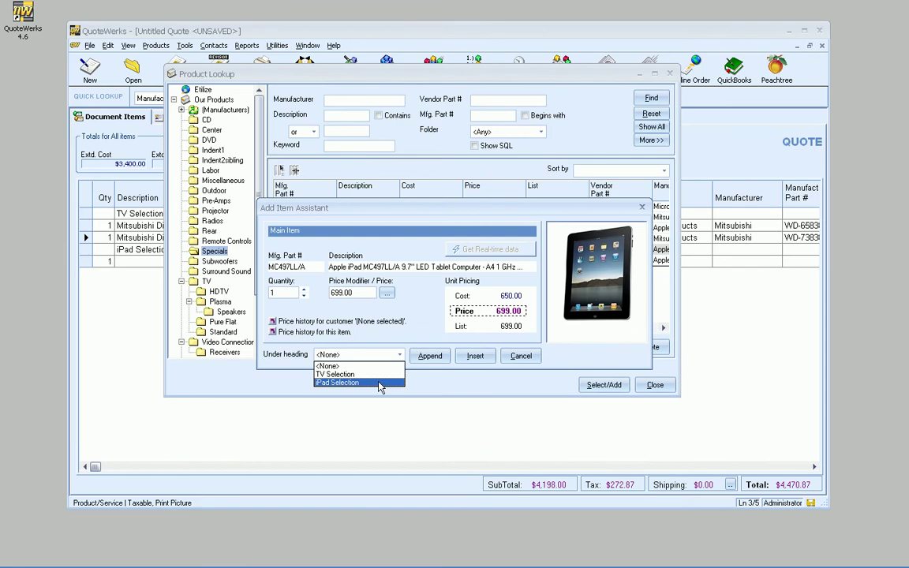
click(365, 385)
click(429, 356)
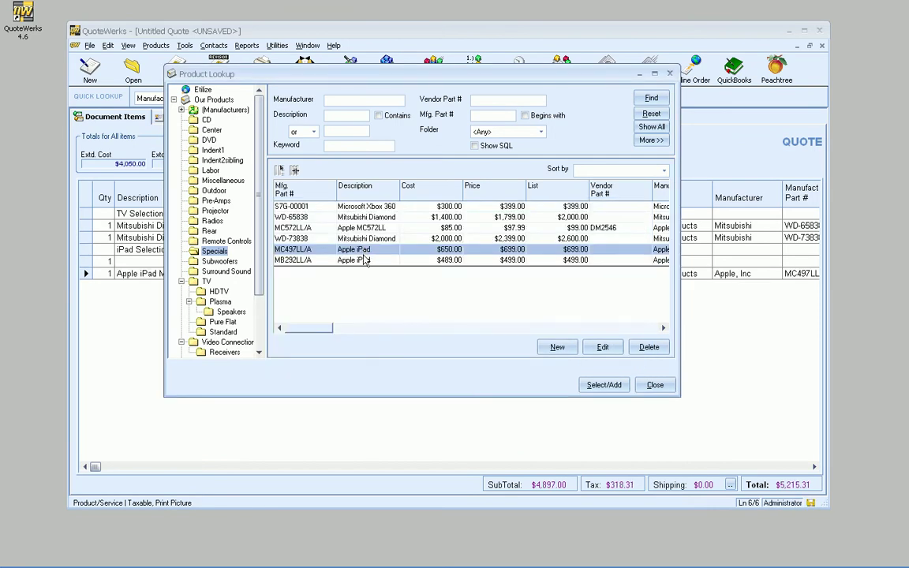
double_click(365, 261)
click(359, 354)
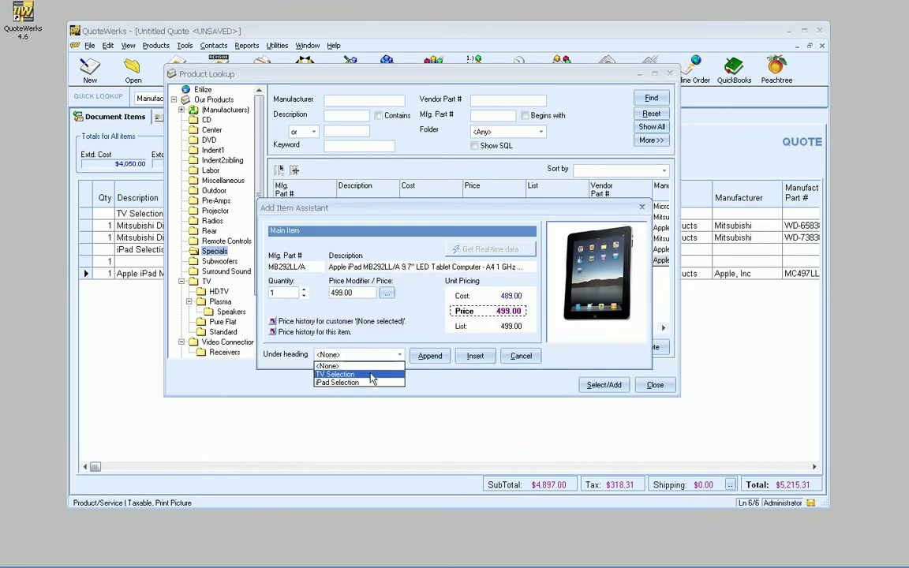
click(370, 383)
click(431, 356)
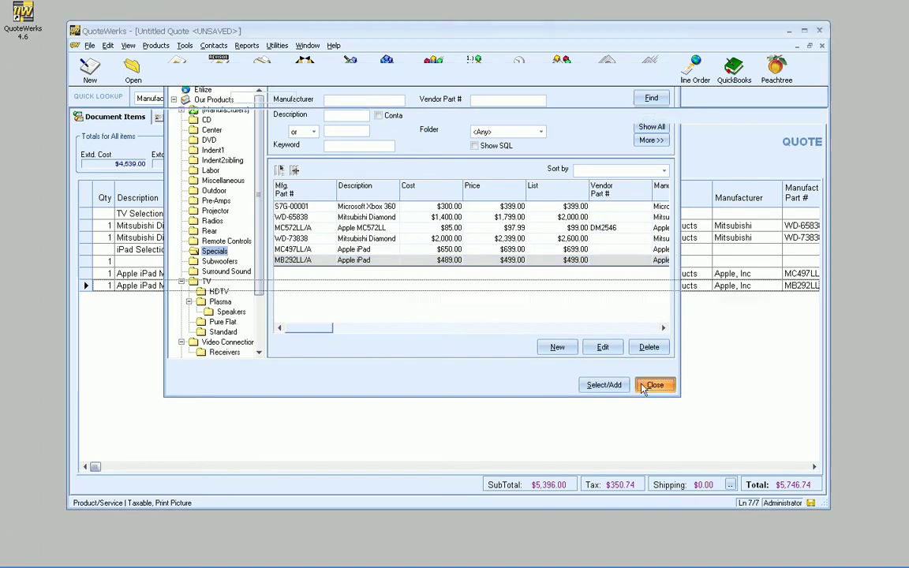
Close the product lookup and delete the leftover blank item row
click(654, 385)
click(84, 262)
key(Delete)
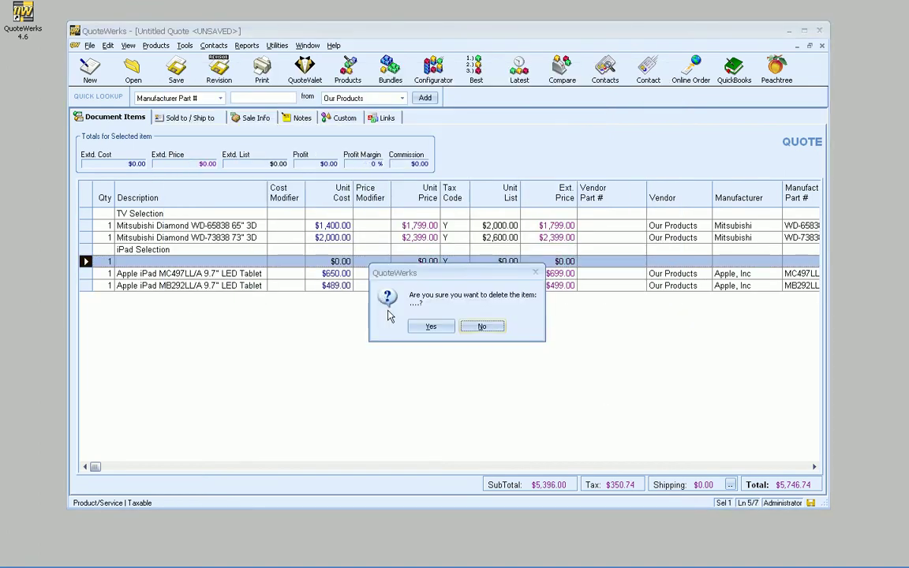
key(Return)
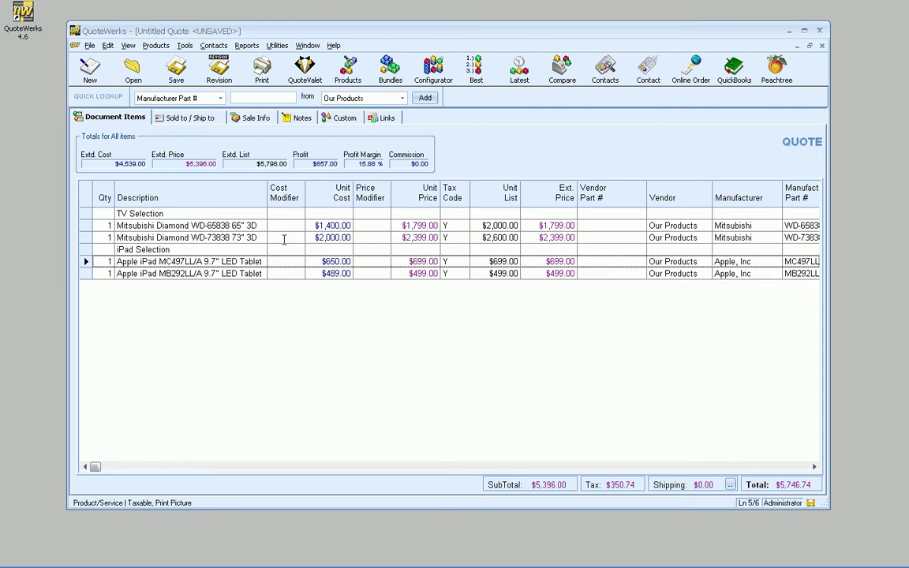
Mark the WD-65838 and WD-73838 TV lines as optional in Line Attributes
click(93, 227)
right_click(91, 227)
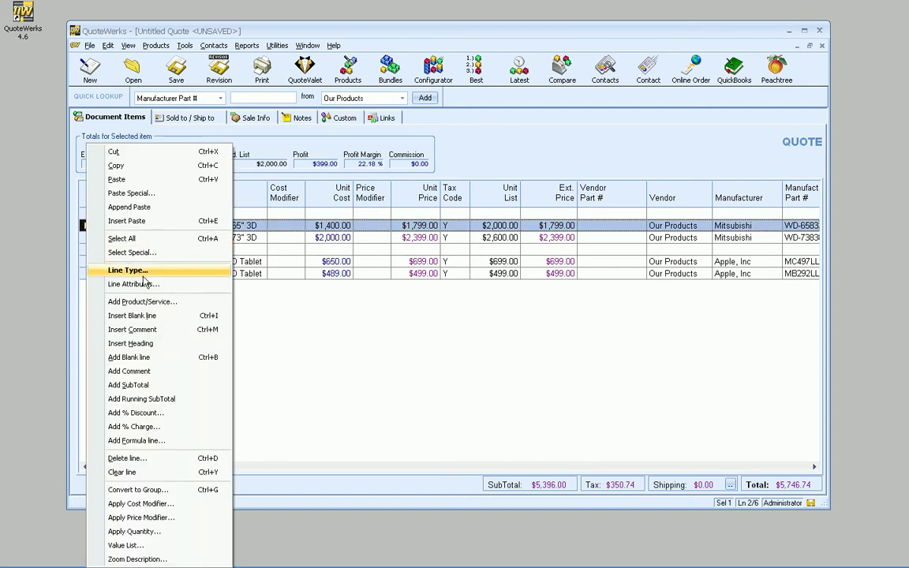
click(147, 285)
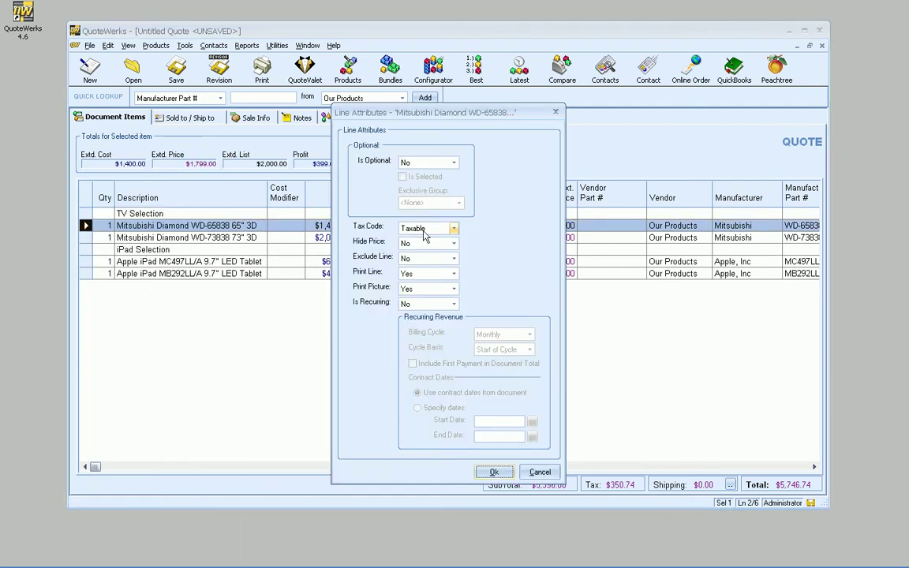
click(417, 164)
click(418, 181)
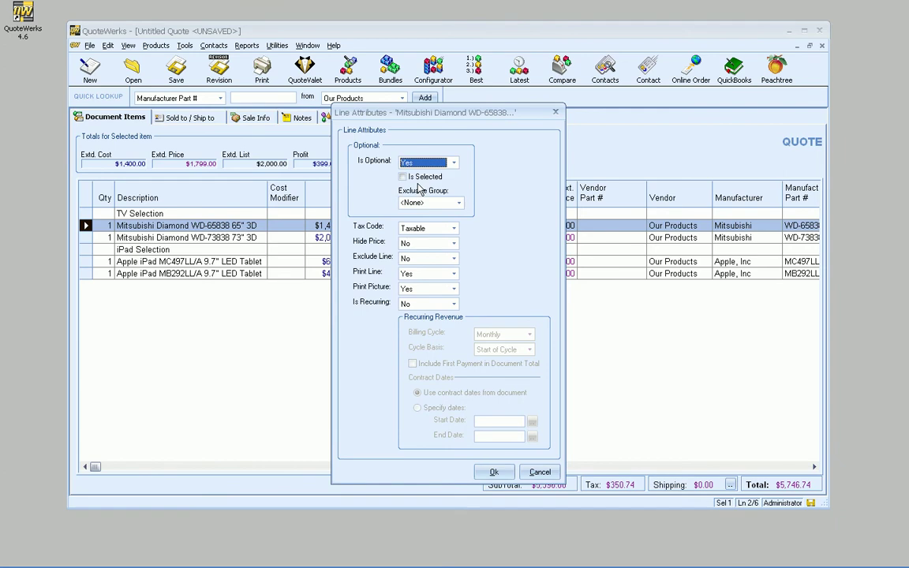
click(493, 473)
double_click(209, 237)
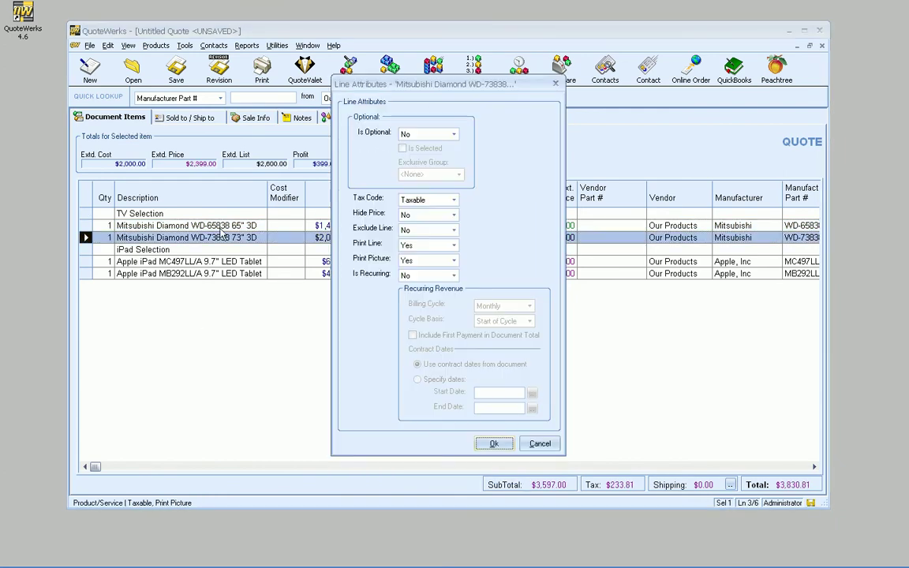
click(427, 135)
click(422, 154)
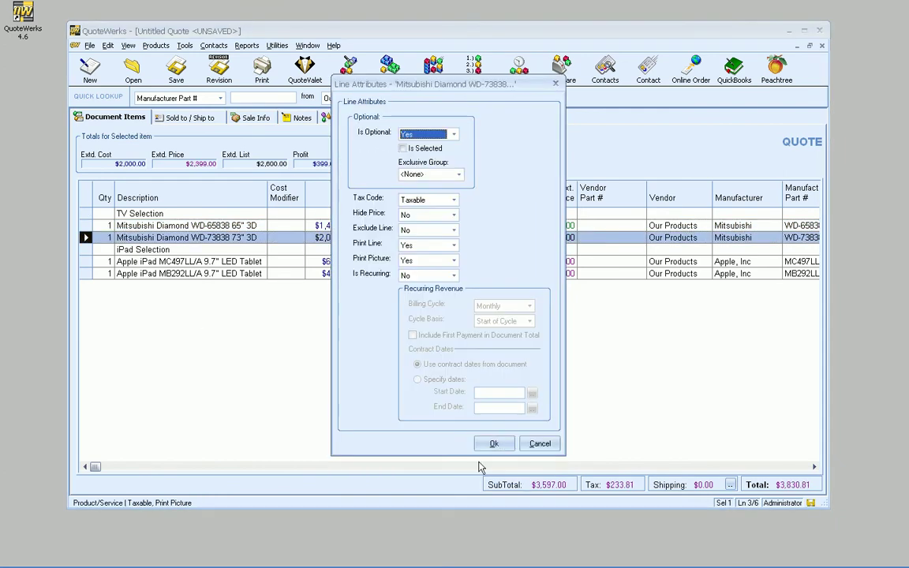
click(493, 443)
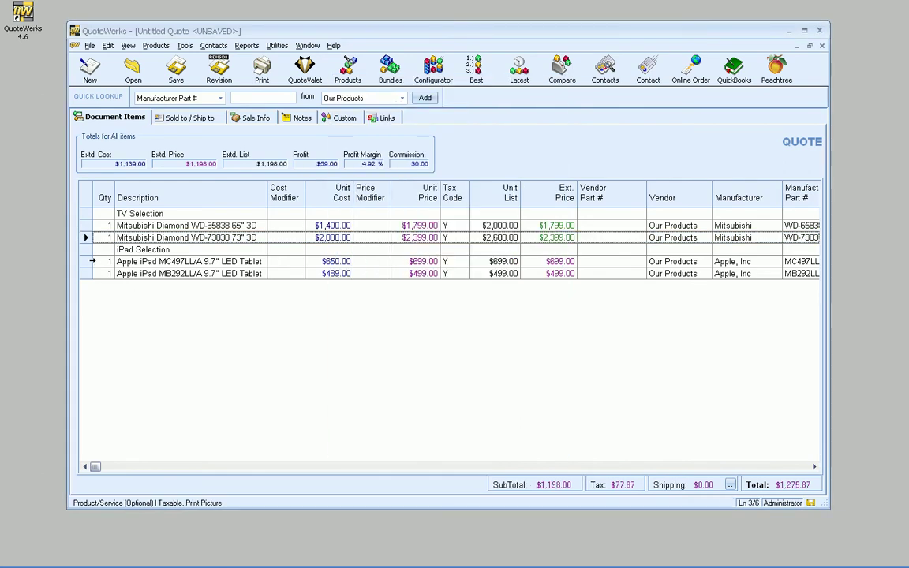
Mark both Apple iPad lines as optional together, leaving the total at $0.00
click(88, 261)
shift+click(88, 274)
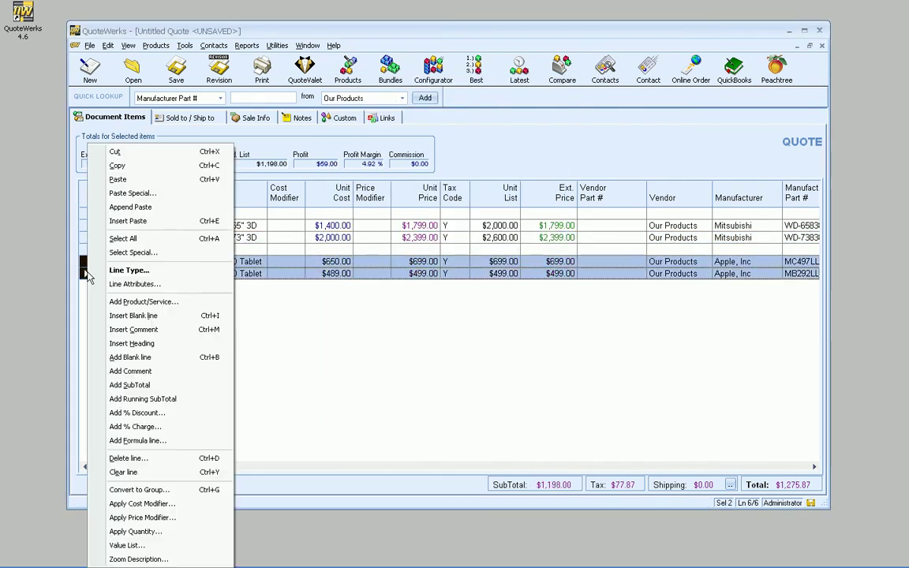
right_click(89, 274)
click(150, 285)
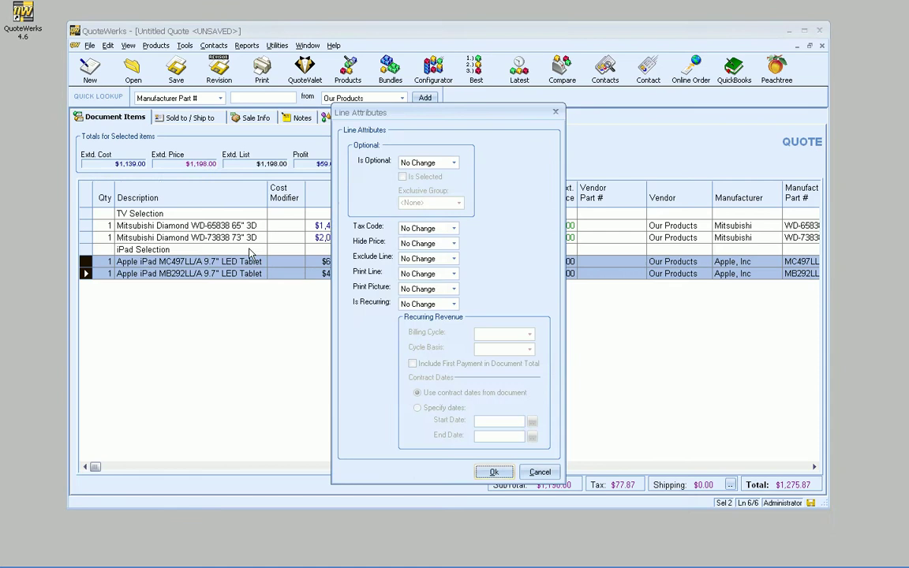
click(430, 162)
click(423, 183)
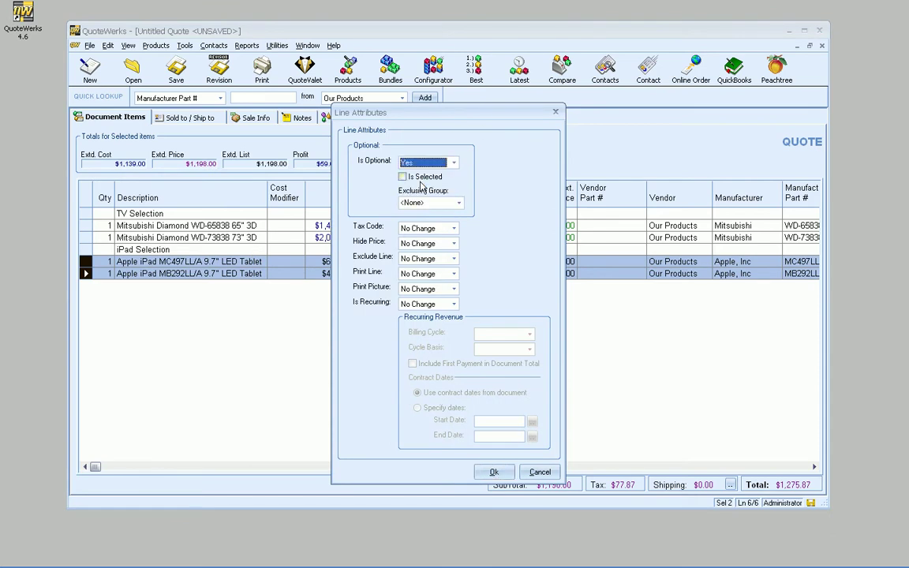
click(492, 471)
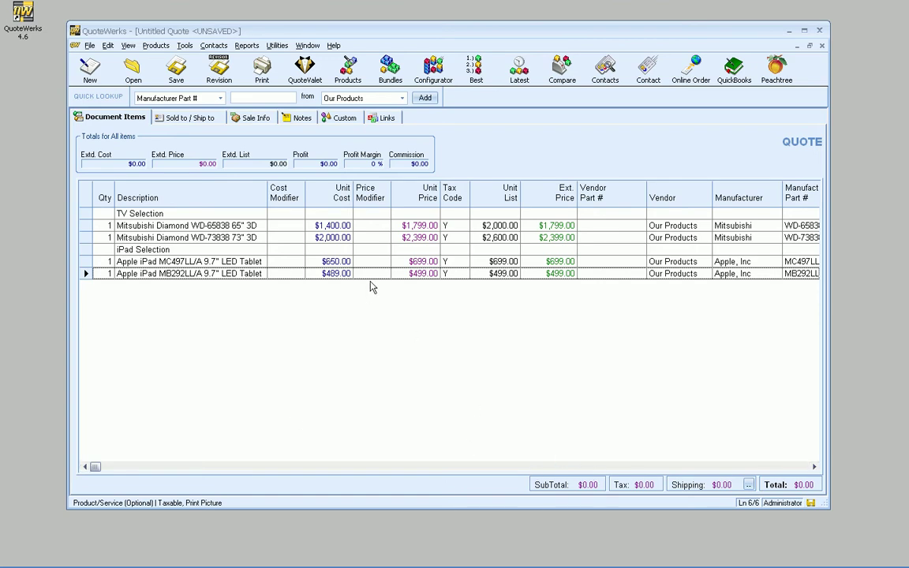
click(263, 81)
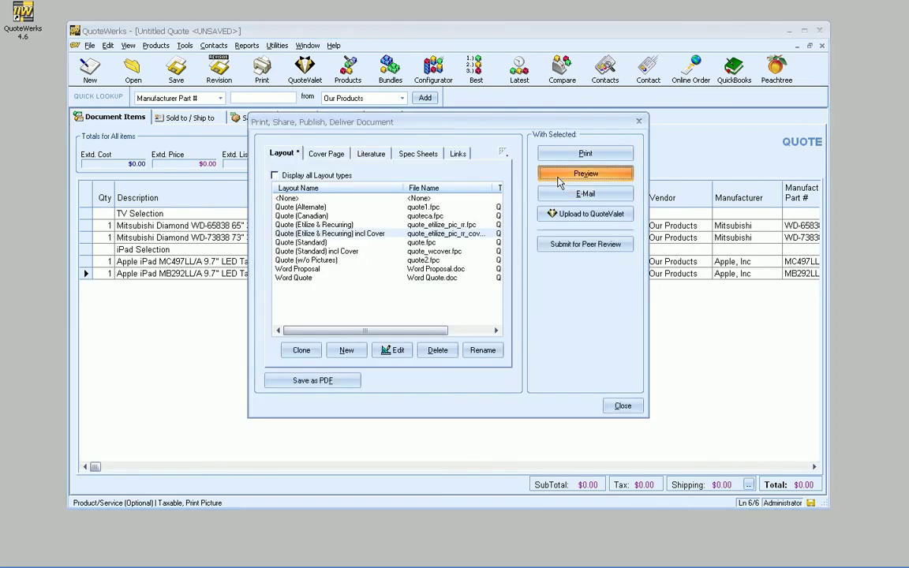
click(585, 172)
scroll(392, 280, down, 10)
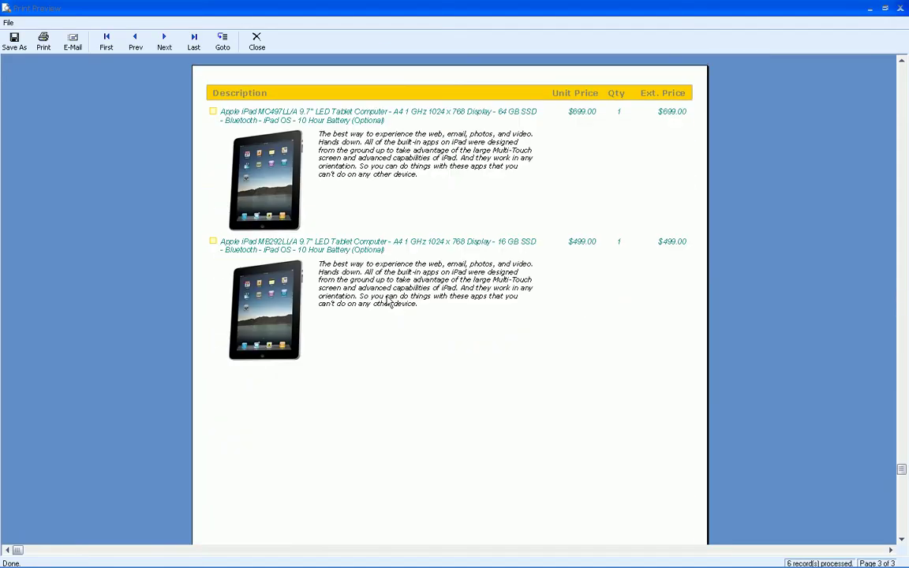
scroll(350, 269, down, 5)
scroll(464, 267, down, 1)
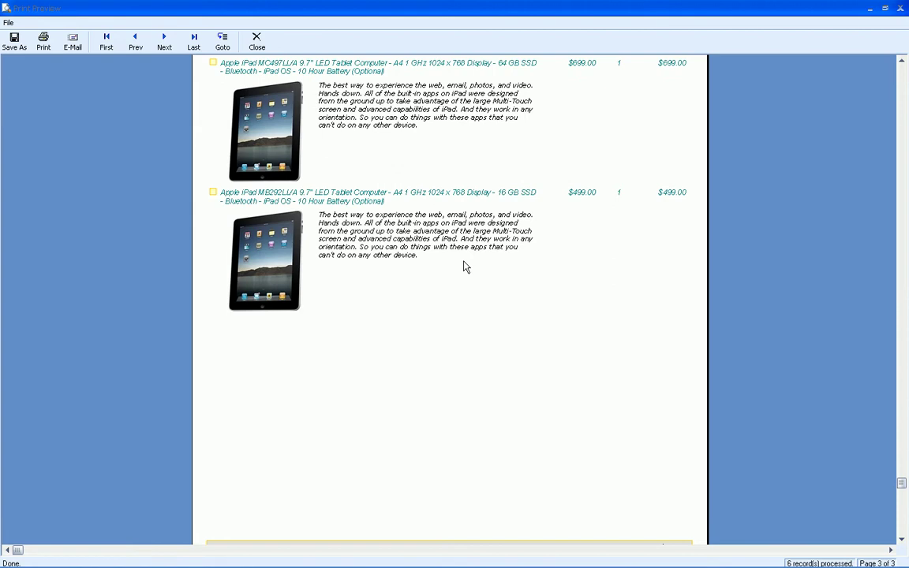
scroll(464, 266, down, 1)
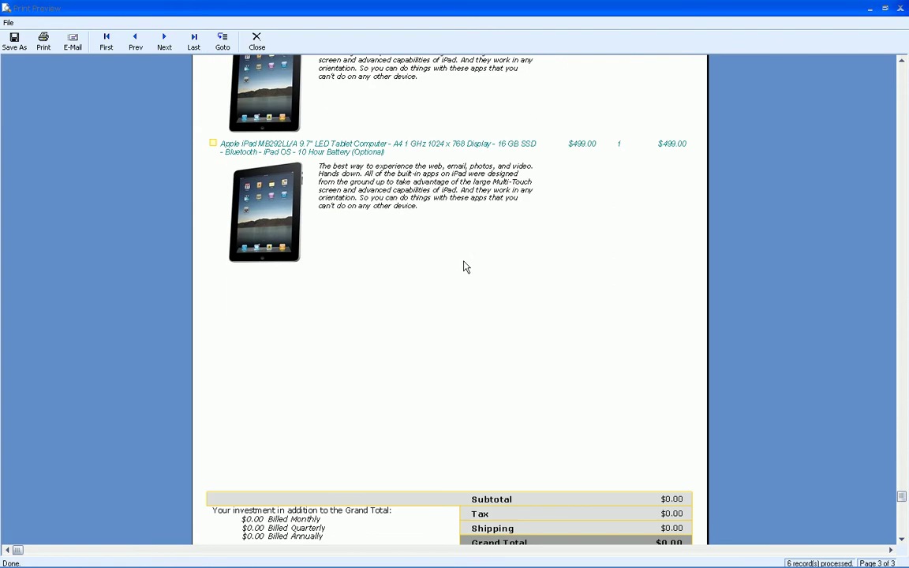
click(257, 43)
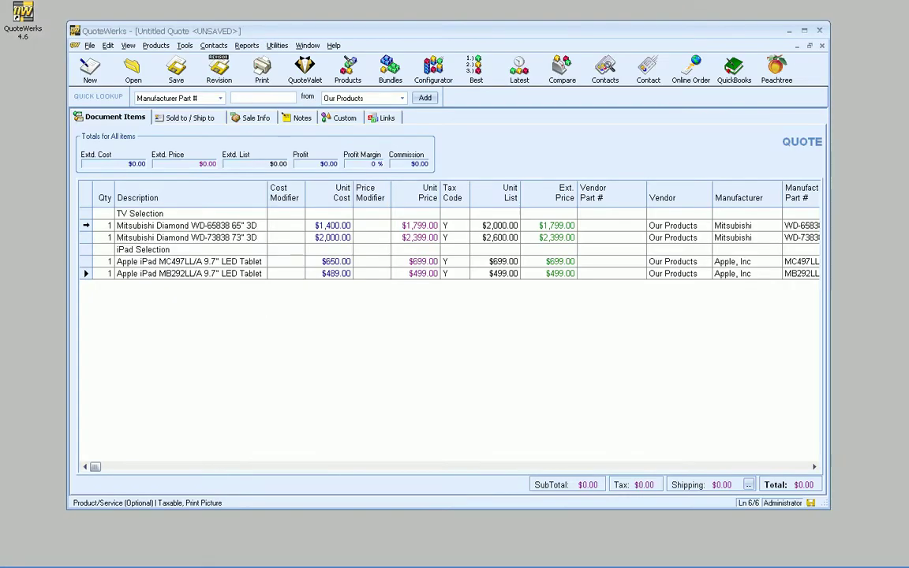
Tick Is Selected for the WD-65838 TV and iPad MC497LL/A, making the total $2,660.37
double_click(88, 225)
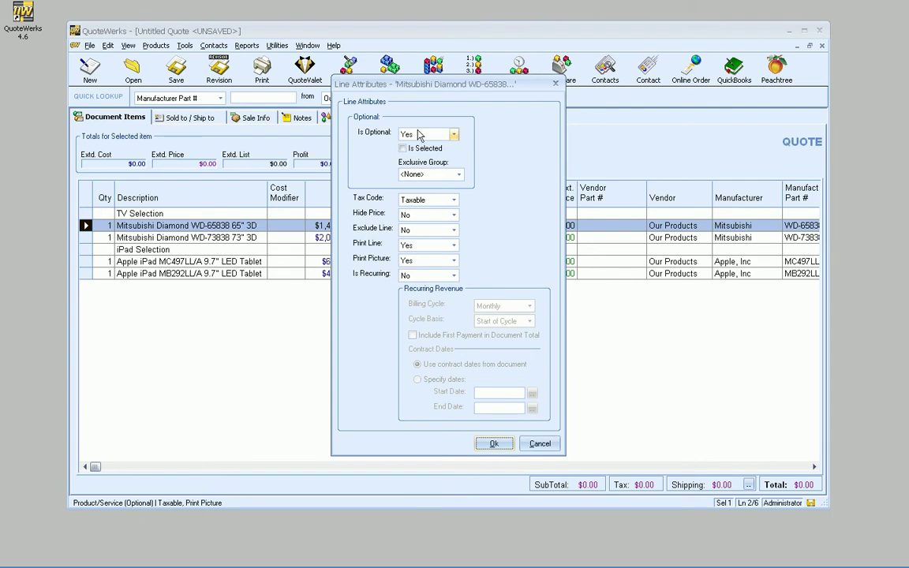
click(406, 151)
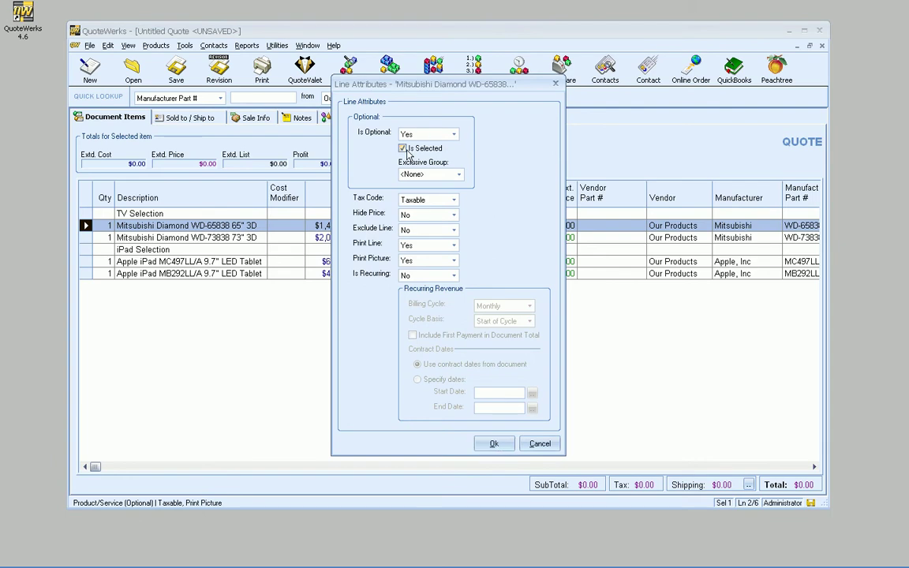
click(489, 445)
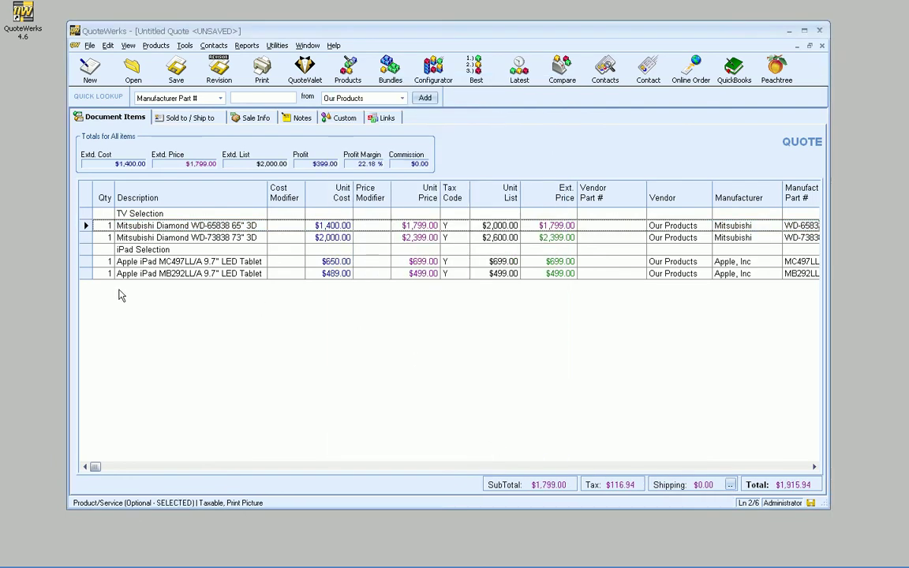
double_click(88, 261)
click(402, 148)
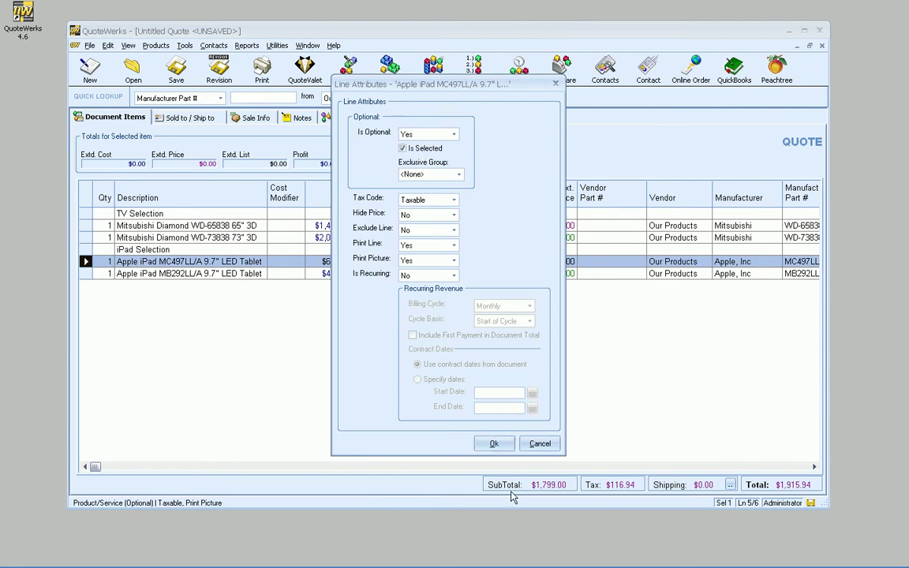
click(490, 442)
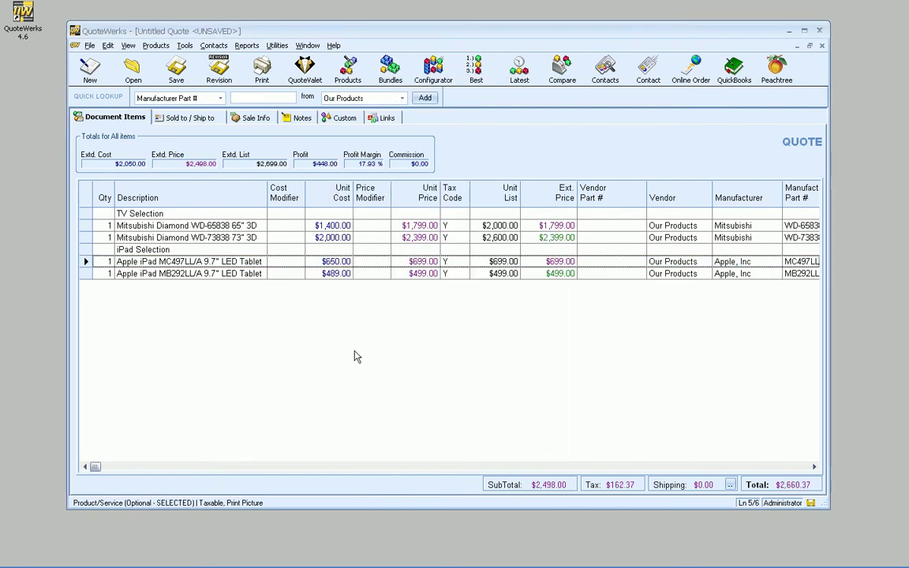
click(262, 69)
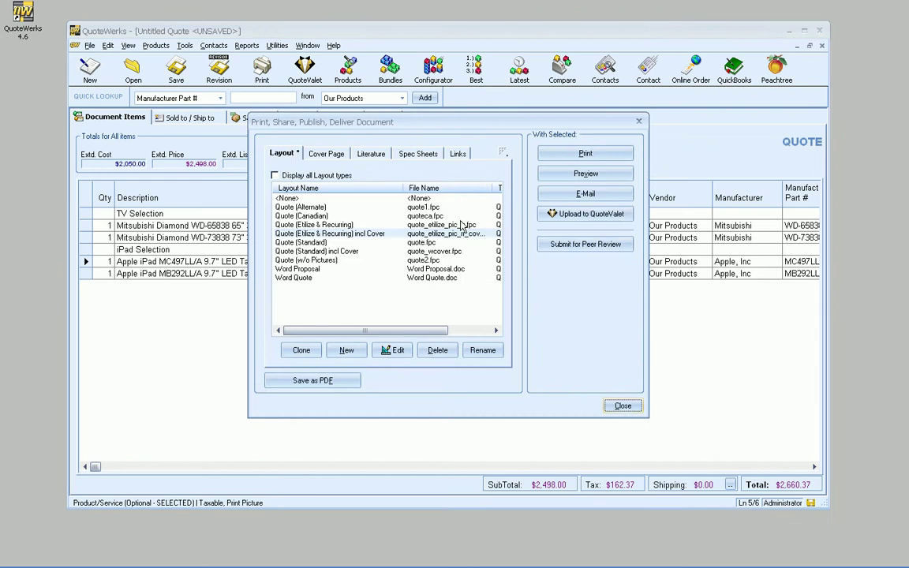
click(584, 175)
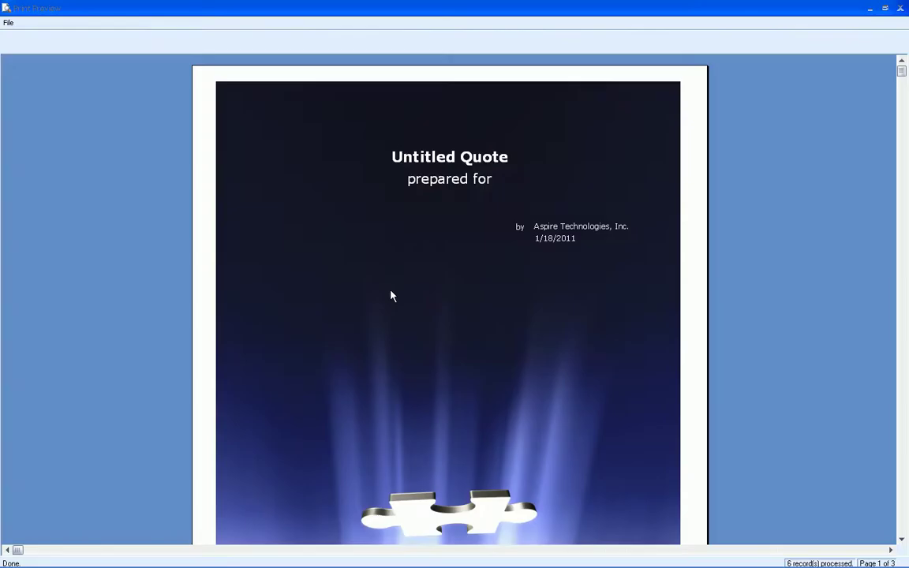
scroll(395, 300, down, 10)
scroll(402, 309, down, 3)
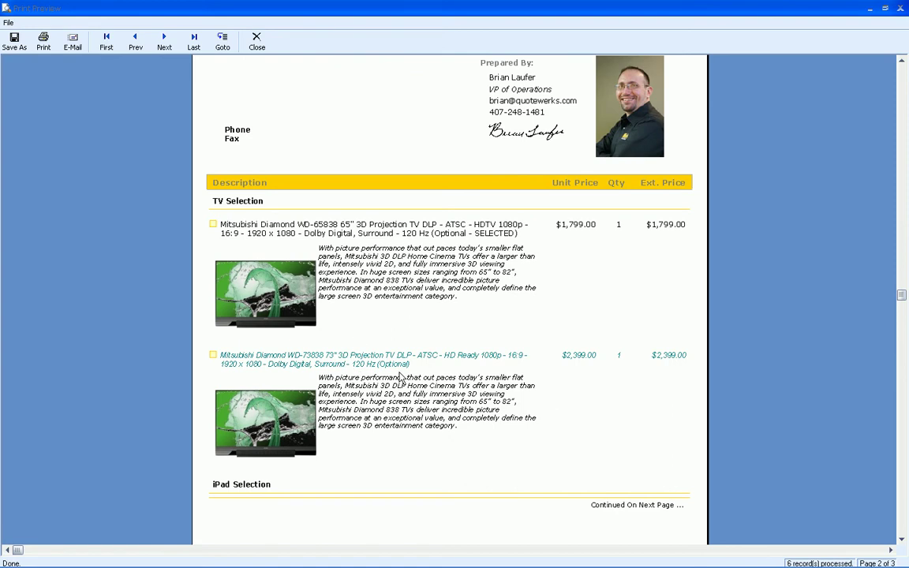
scroll(335, 237, down, 10)
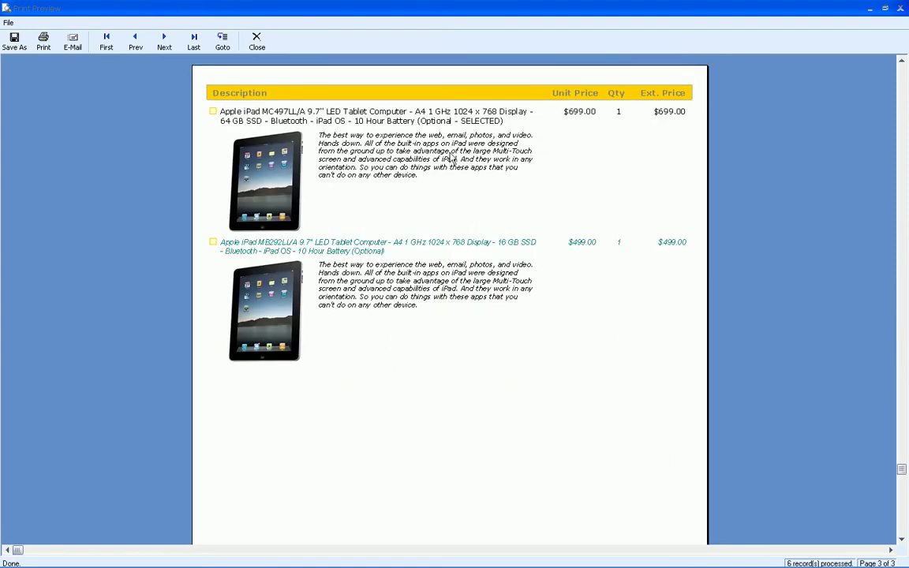
scroll(430, 148, up, 10)
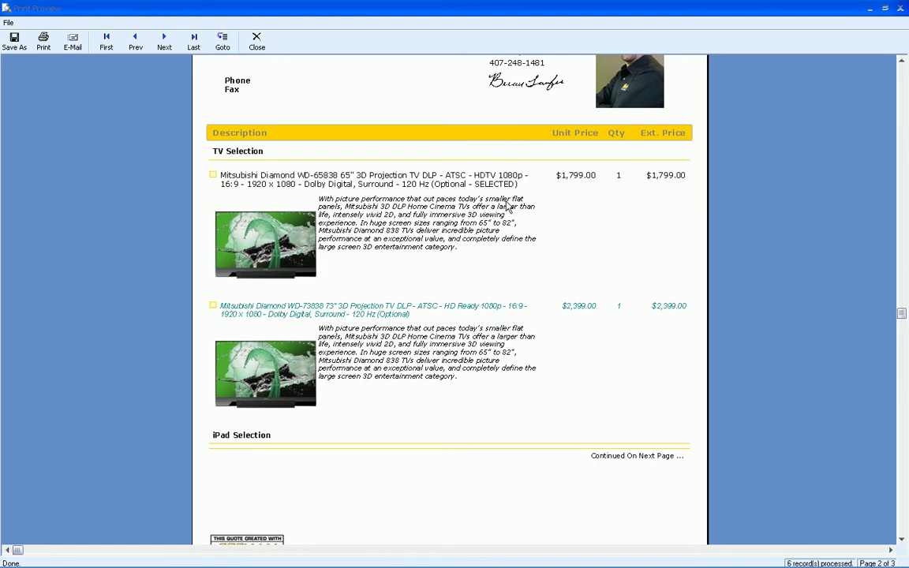
click(256, 44)
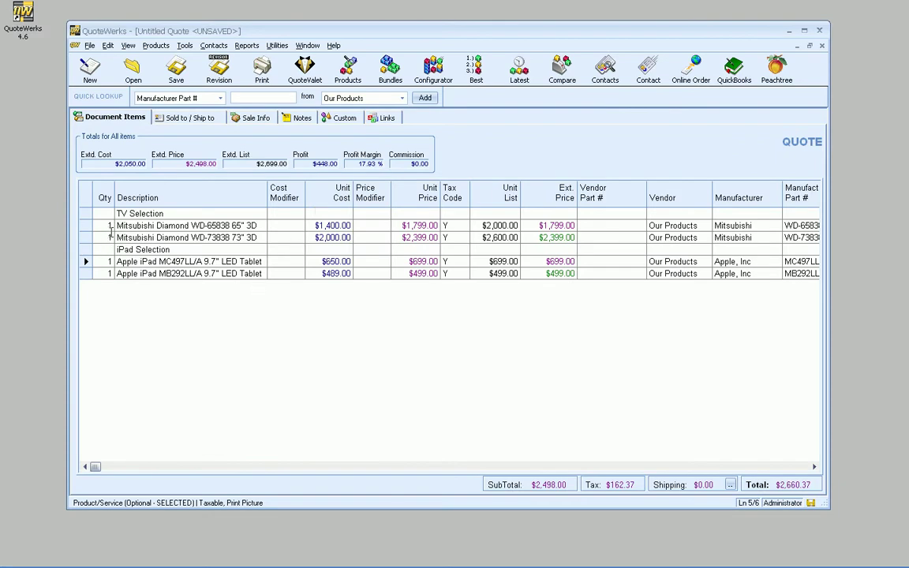
Select both Mitsubishi TV rows, checking the line type settings without changing them
click(108, 234)
click(120, 236)
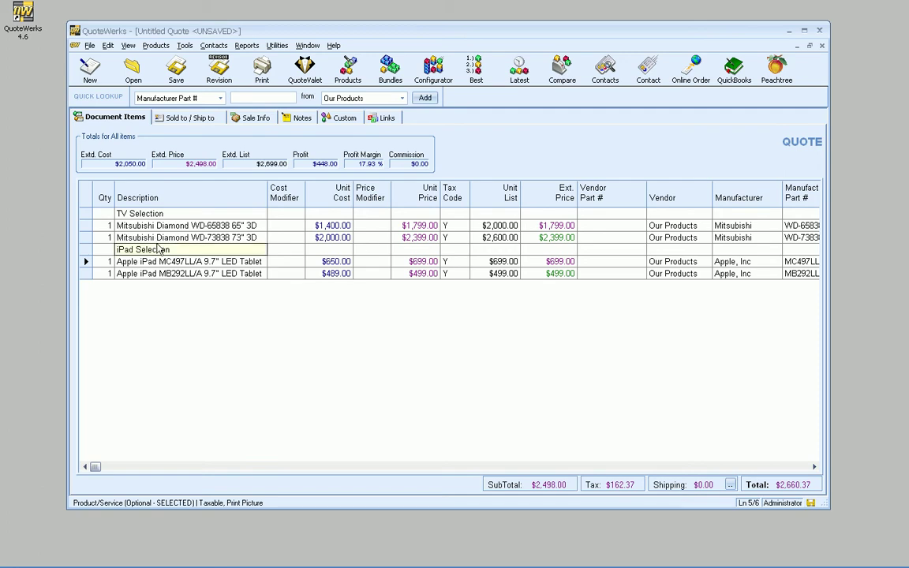
click(86, 225)
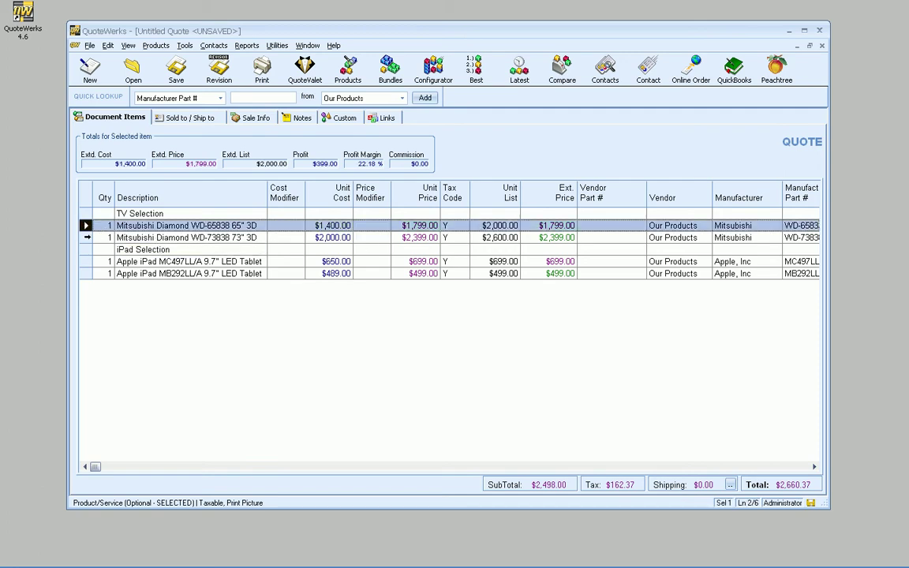
shift+click(87, 236)
right_click(86, 236)
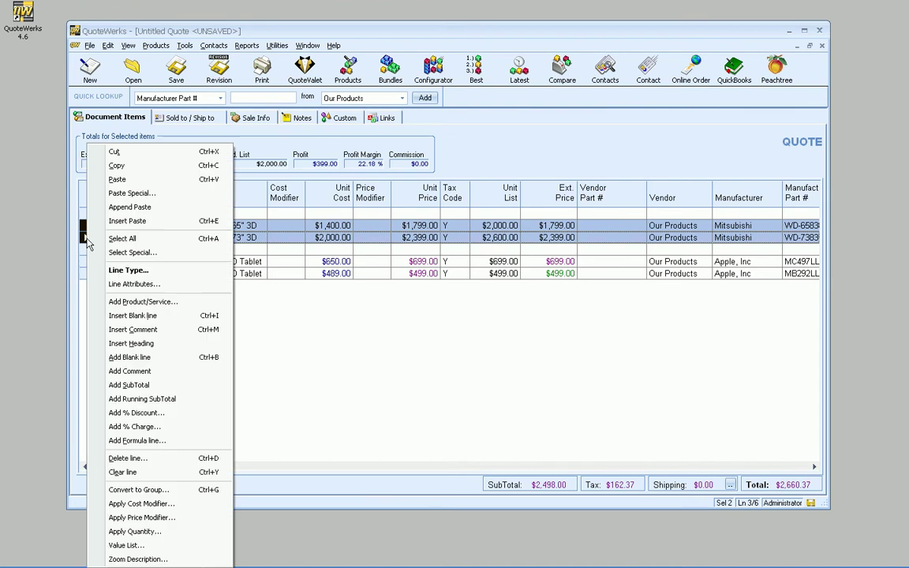
click(158, 272)
click(484, 339)
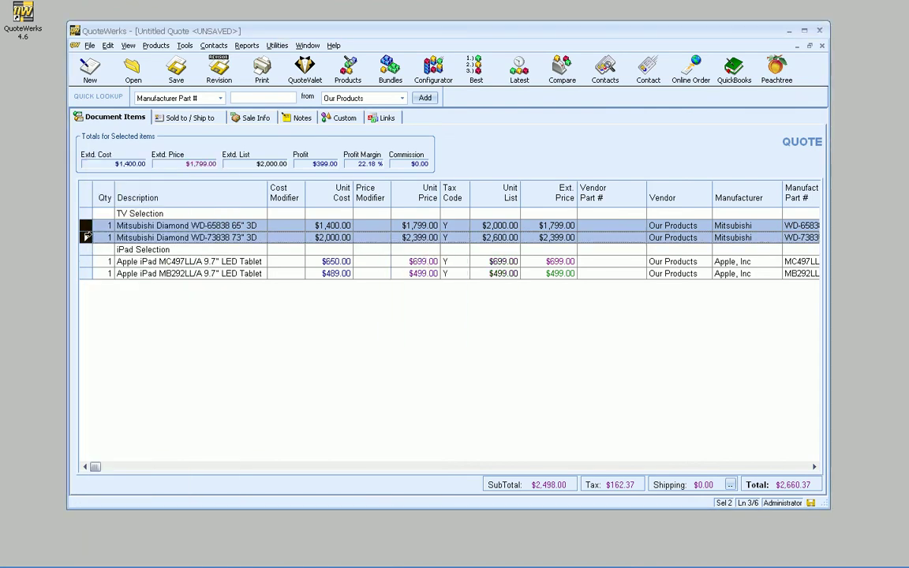
Make both TV lines optional in the mutually exclusive group 'TV', total $744.44
right_click(87, 237)
click(146, 284)
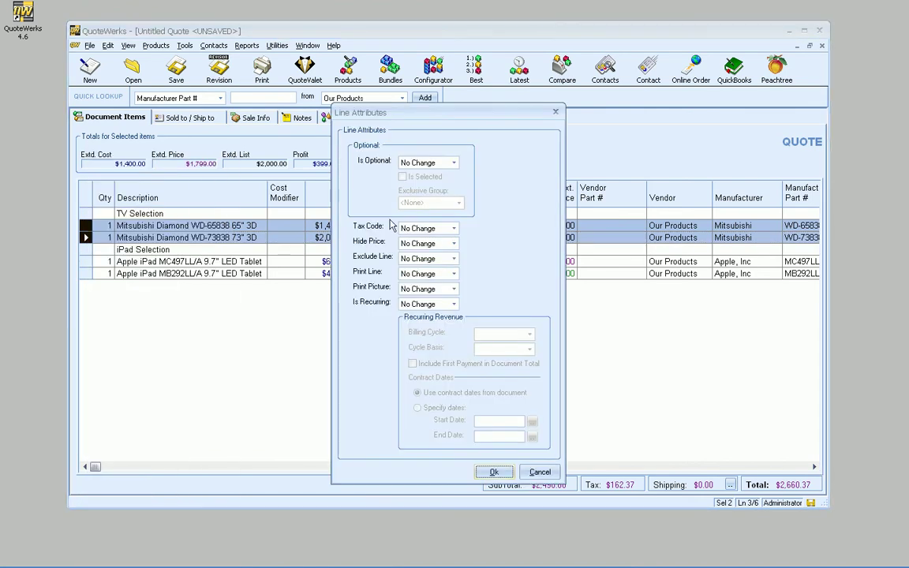
click(426, 163)
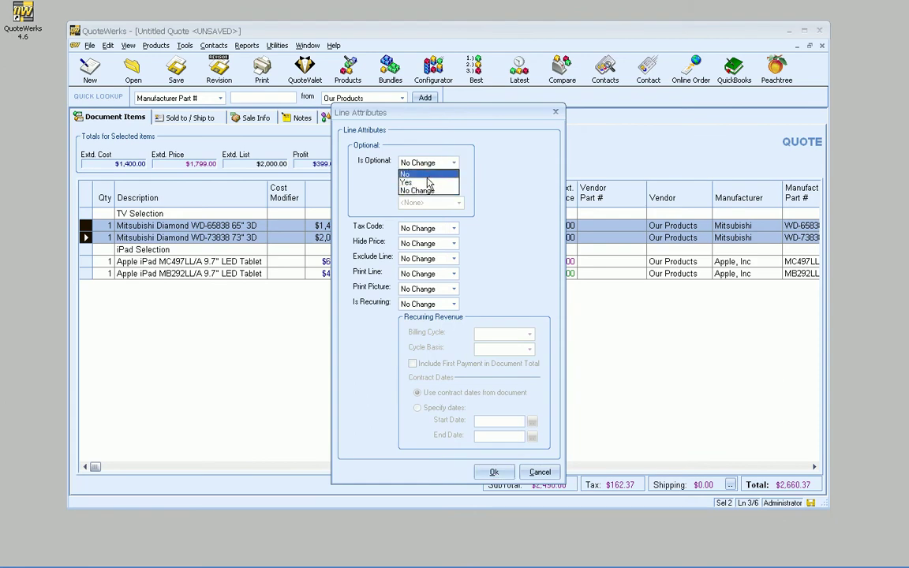
click(428, 182)
click(433, 202)
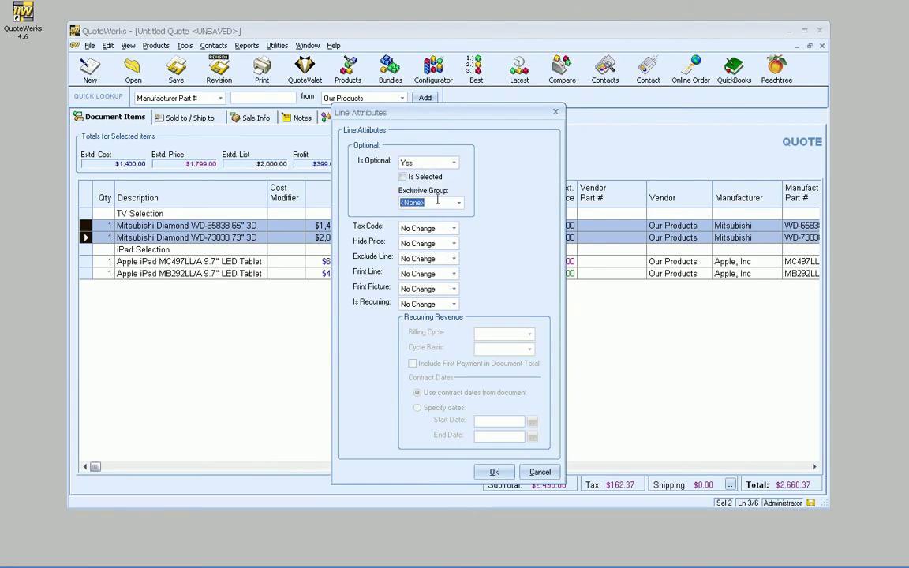
text(TV)
click(494, 472)
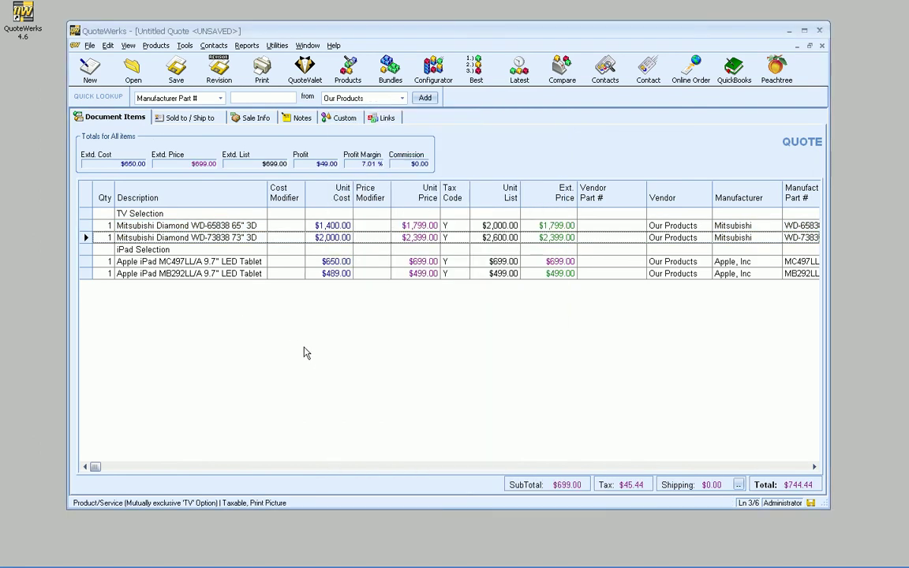
Test TV group exclusivity by selecting the 73", then 65", then 73" TV again
click(160, 226)
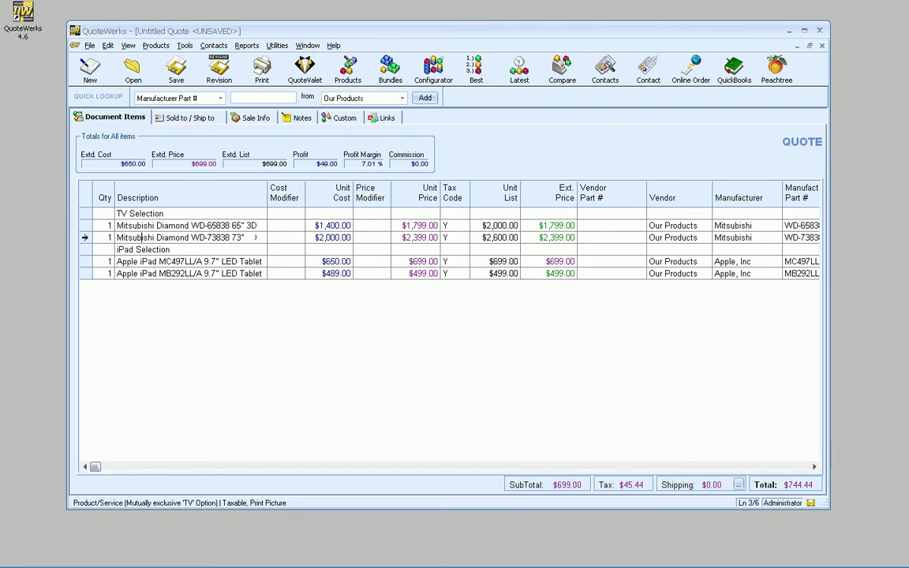
double_click(85, 238)
click(404, 149)
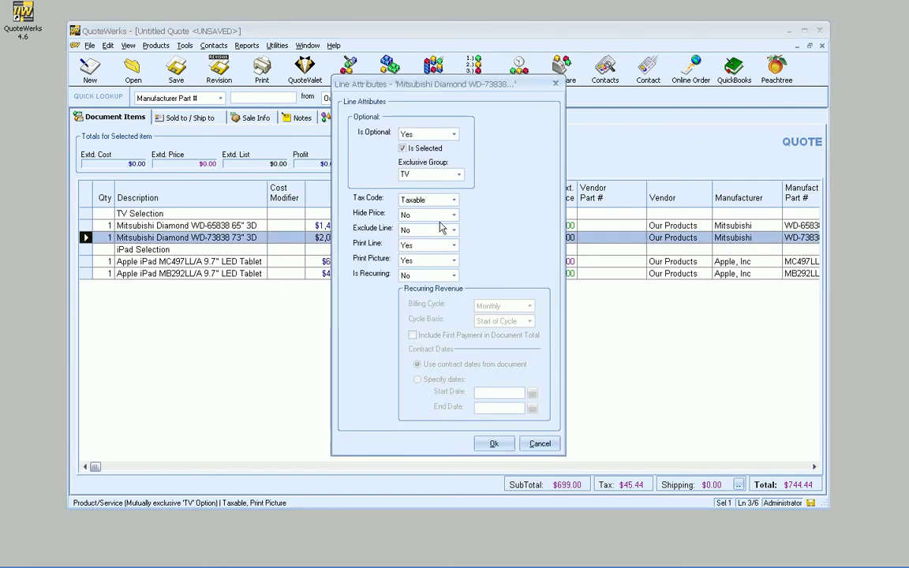
click(494, 443)
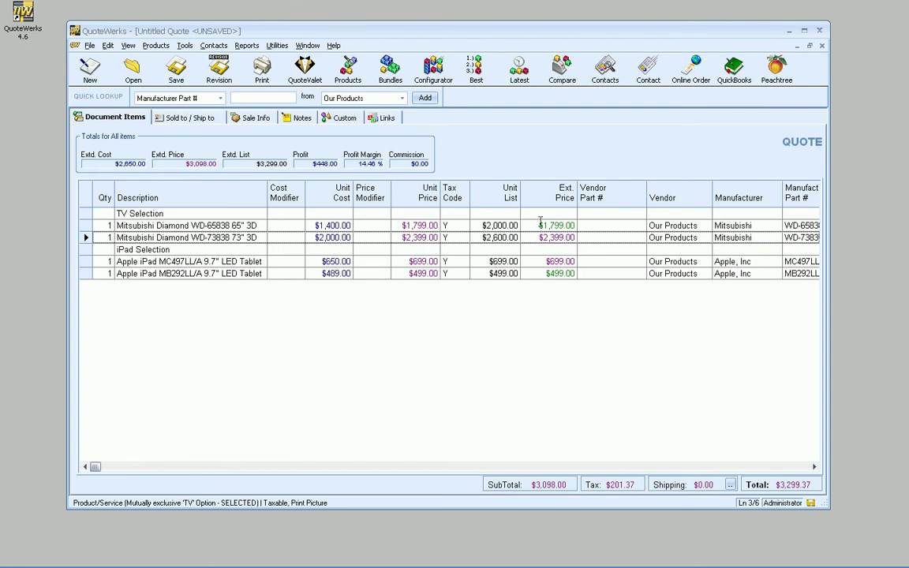
double_click(86, 225)
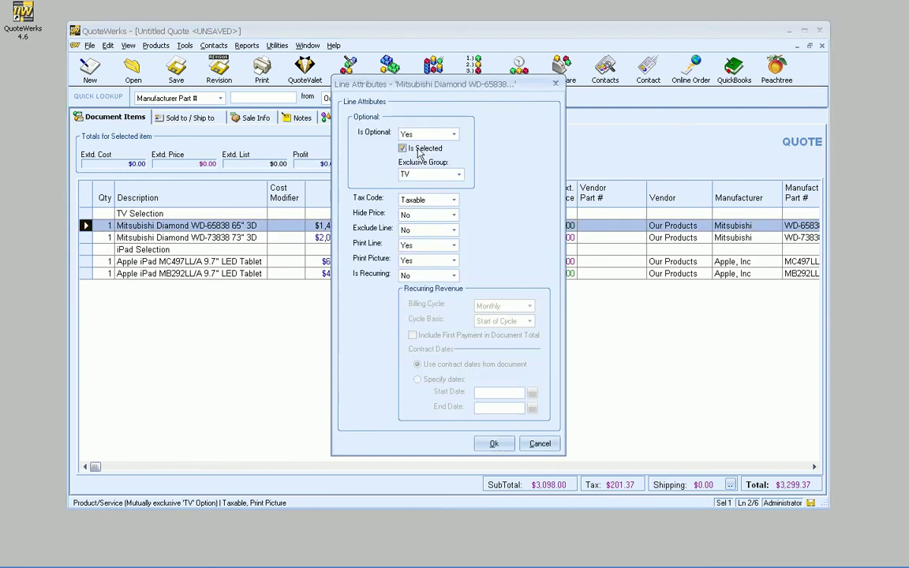
click(403, 148)
click(492, 443)
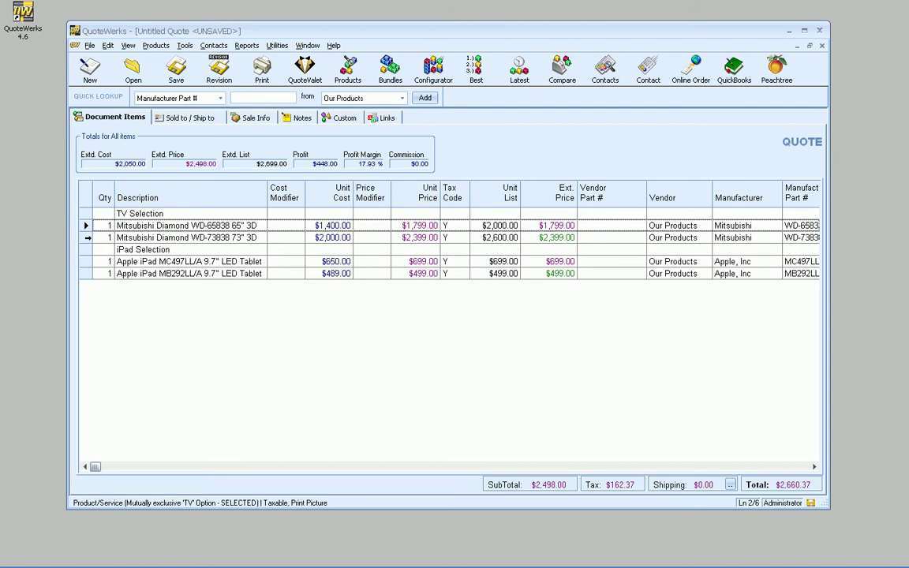
double_click(88, 237)
click(403, 148)
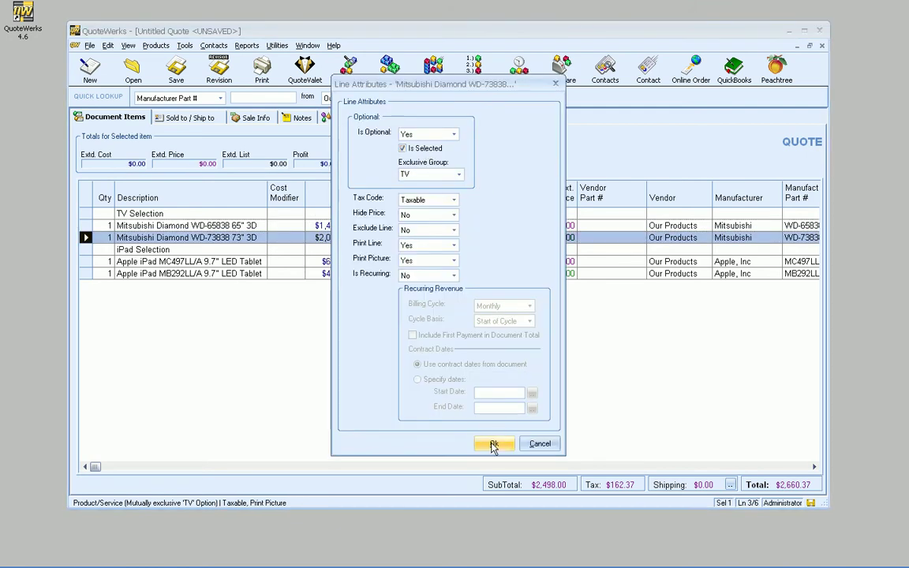
click(493, 444)
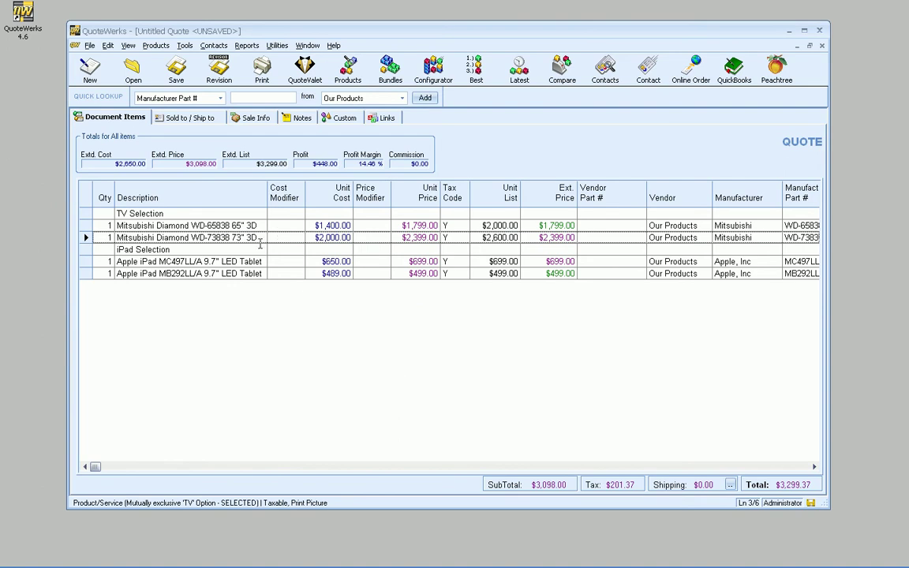
Add the comment line 'We suggest using the 73" TV' under the TV Selection heading
right_click(175, 226)
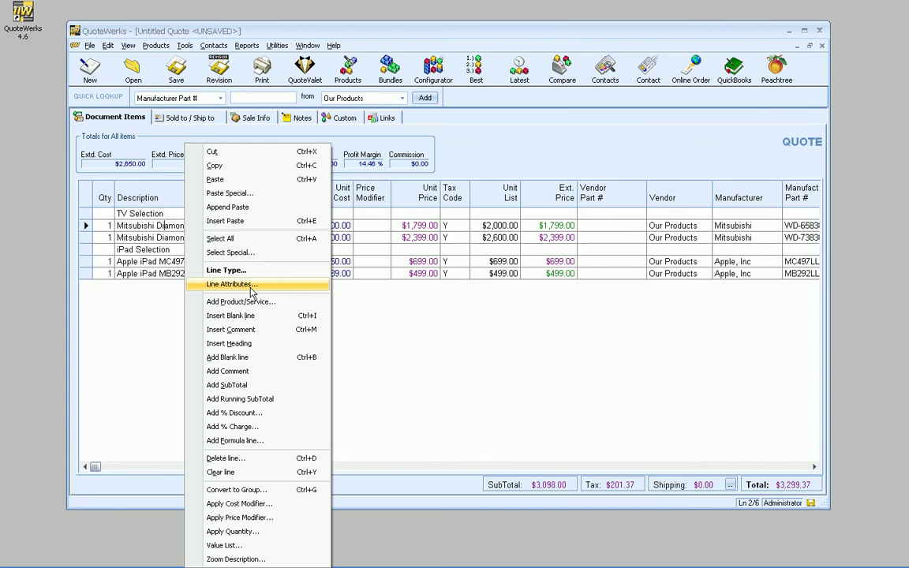
click(256, 329)
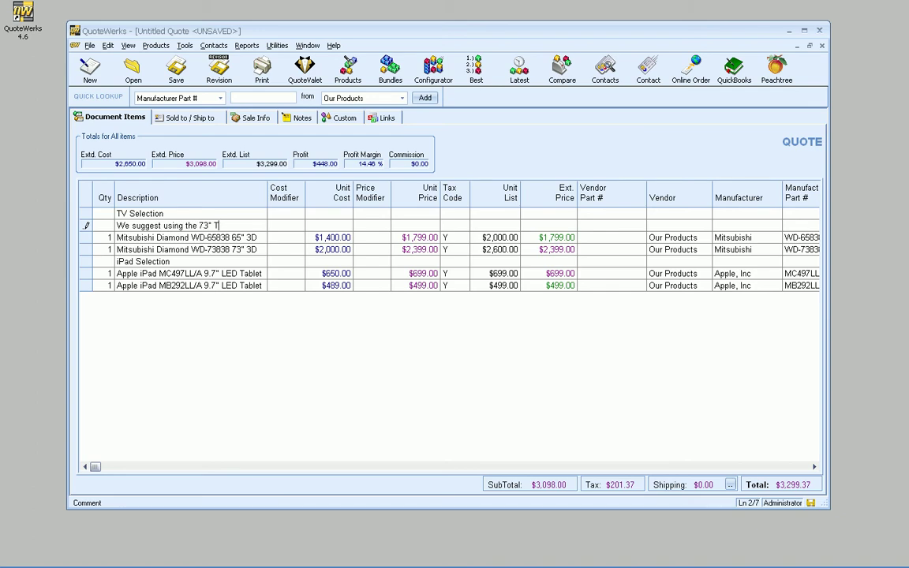
click(191, 262)
click(176, 249)
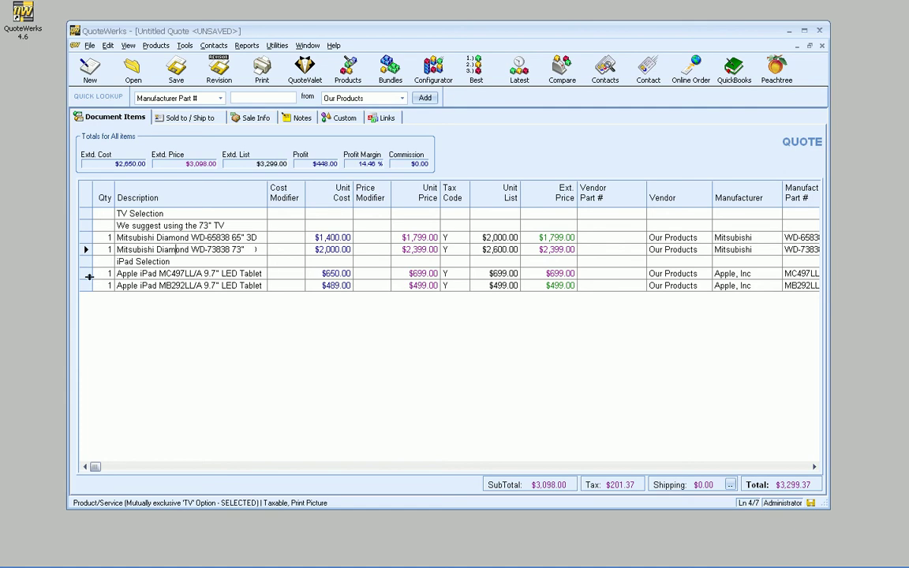
Set Exclusive Group to 'iPad' for both Apple iPad lines
double_click(90, 276)
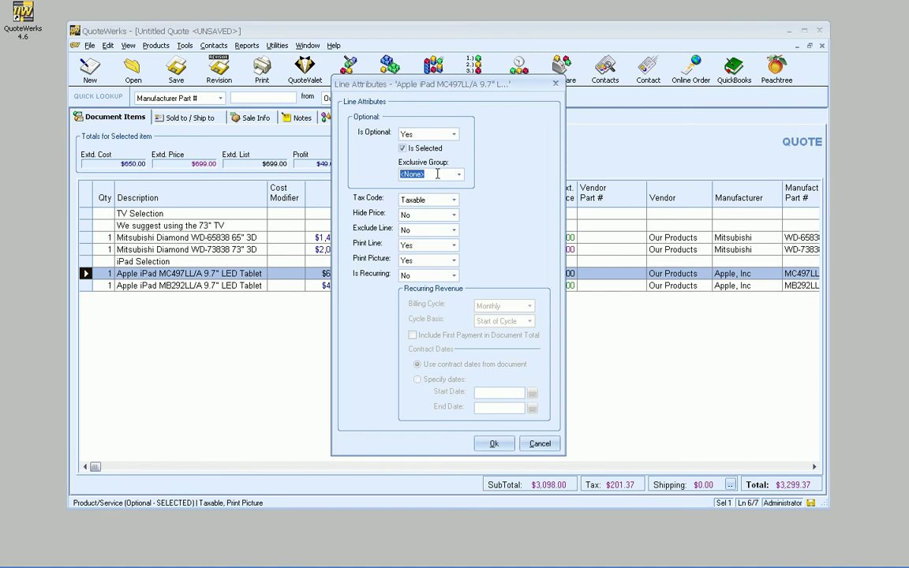
text(iPad)
key(Tab)
click(494, 443)
double_click(90, 285)
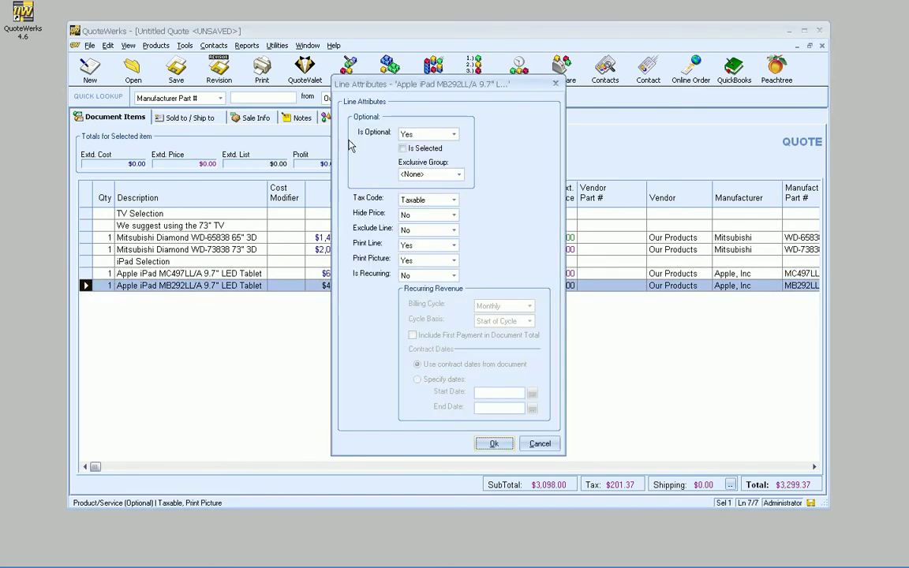
click(458, 174)
click(433, 203)
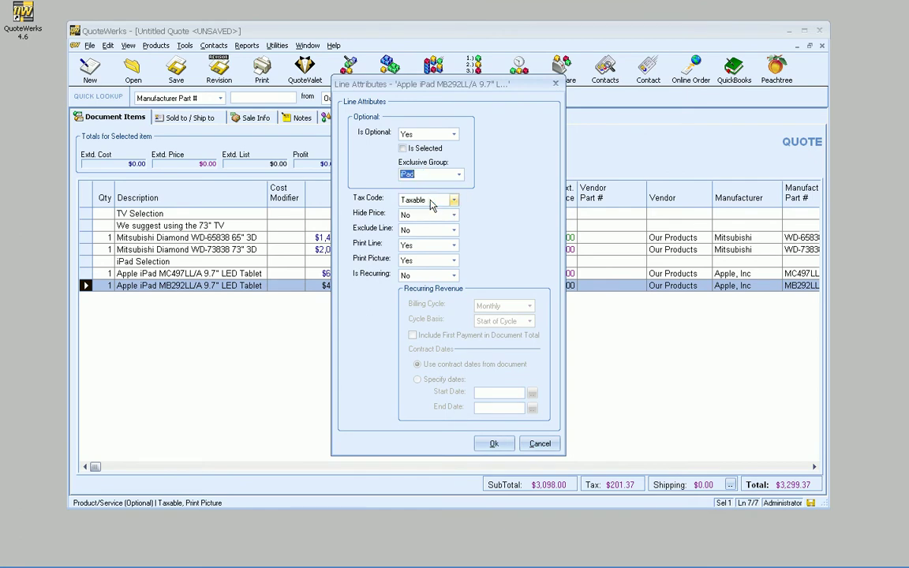
click(494, 444)
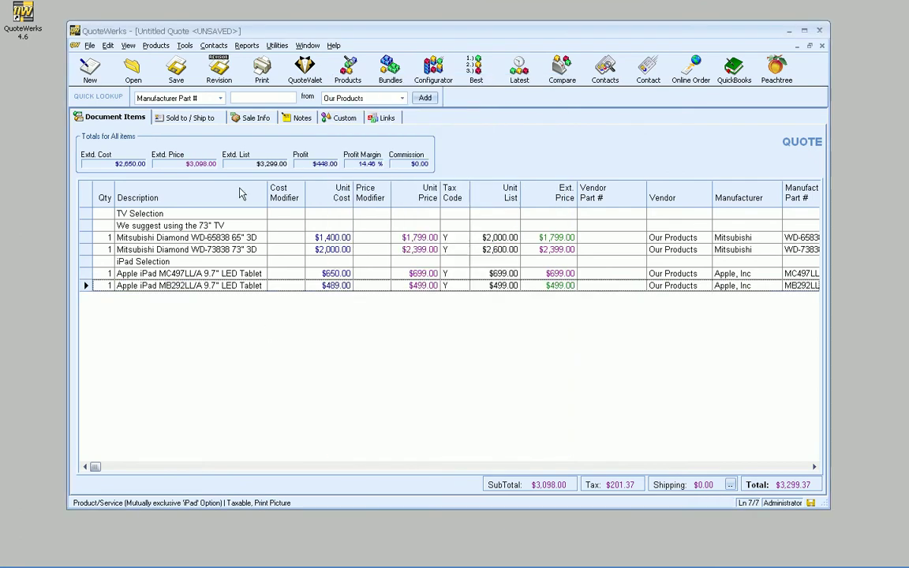
click(262, 70)
click(550, 243)
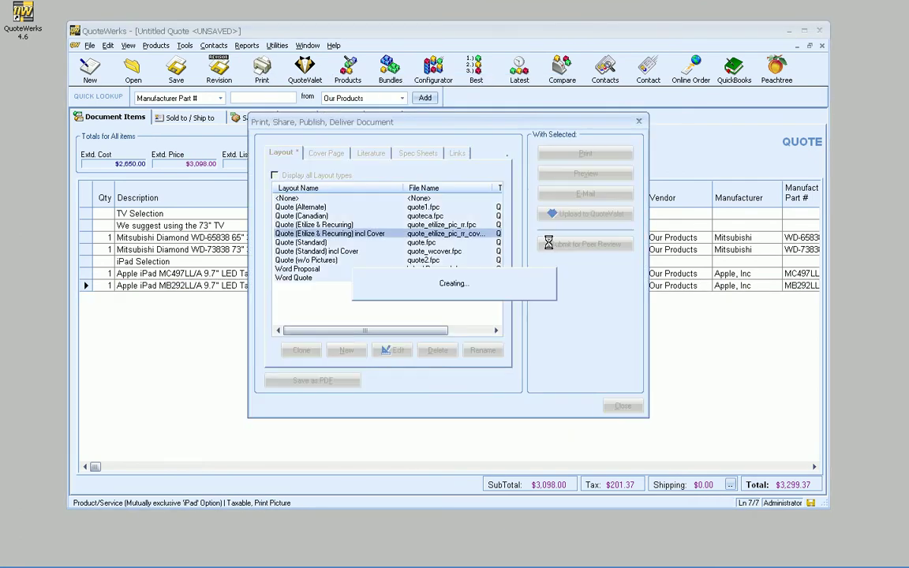
scroll(422, 249, down, 10)
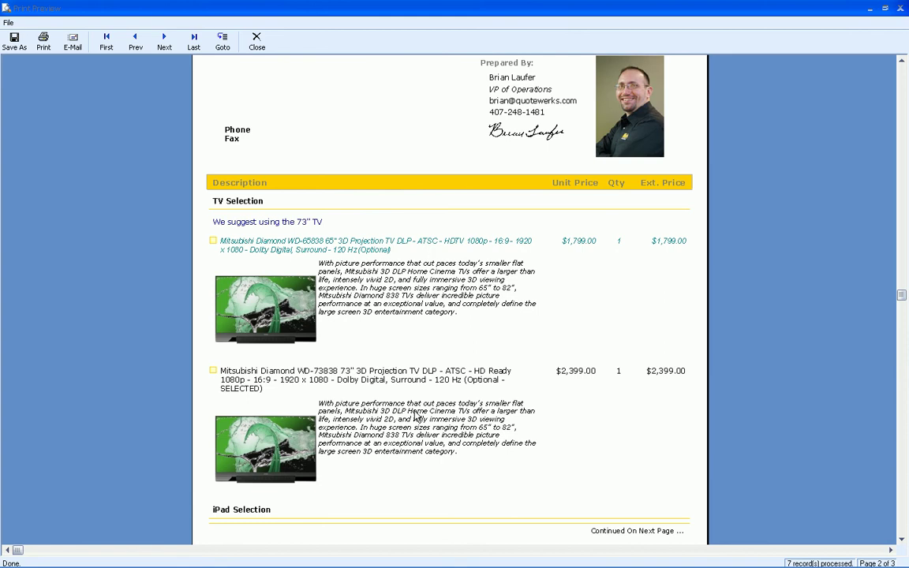
scroll(407, 416, down, 10)
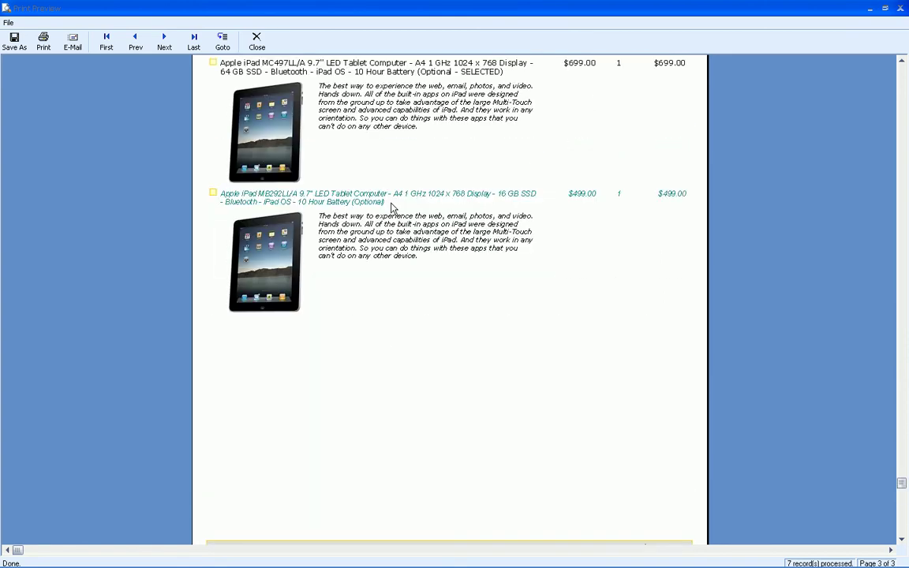
scroll(392, 207, up, 2)
Close the preview and start a new 'Additional Options' heading after the last iPad line
click(257, 41)
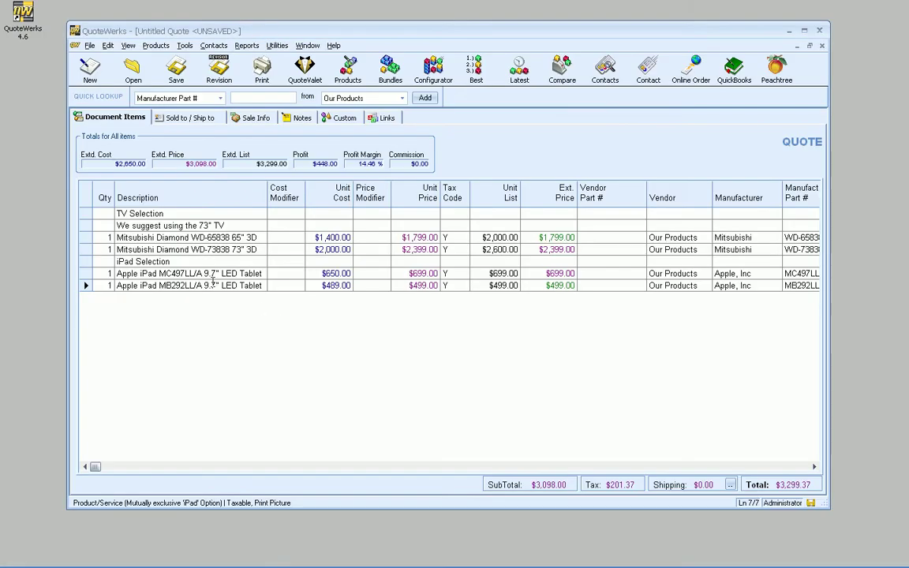
click(190, 261)
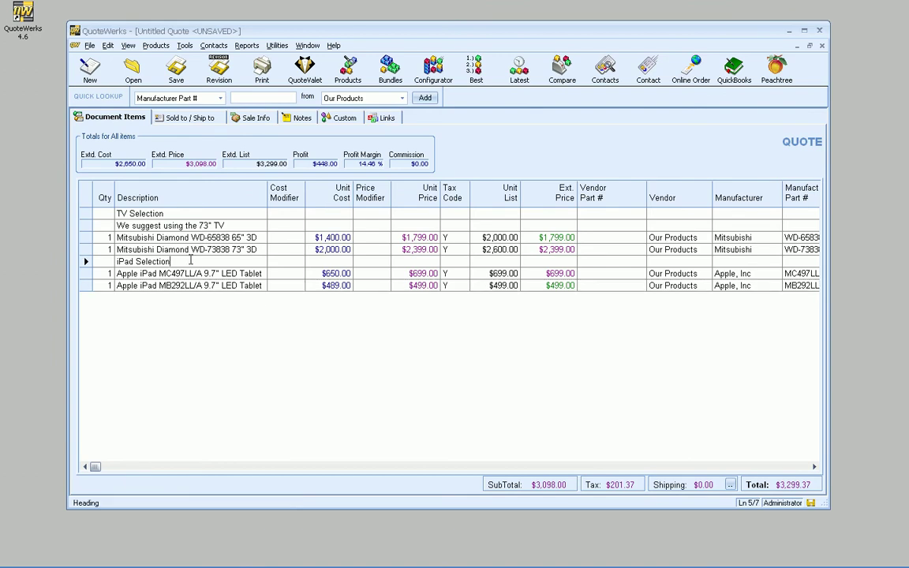
click(195, 285)
right_click(176, 286)
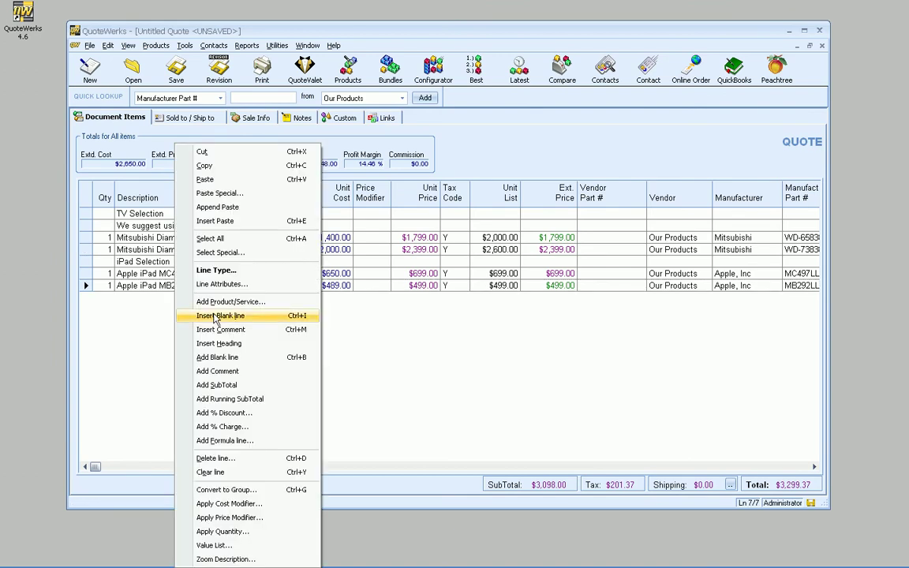
click(221, 343)
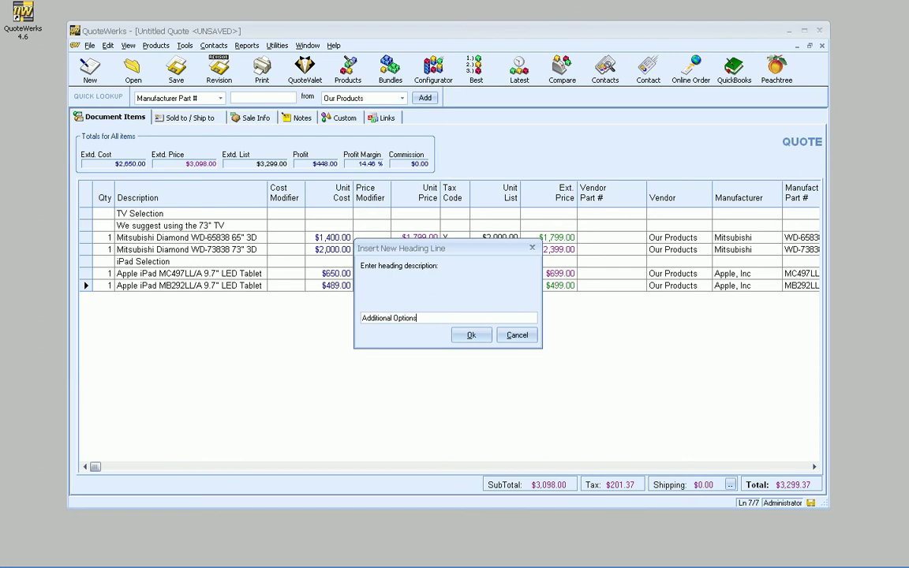
Place the Additional Options heading at the bottom and add the Apple MC572LL/A under it
click(469, 335)
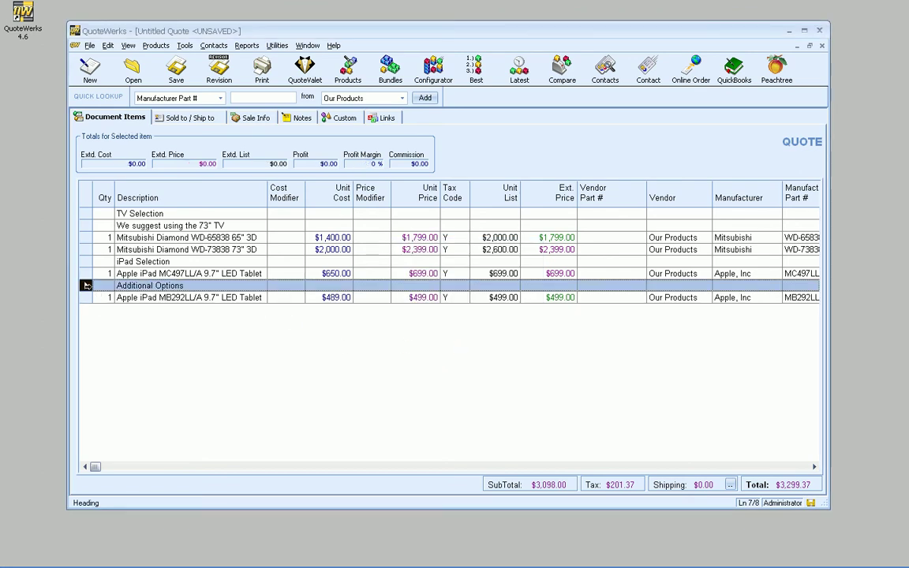
drag(86, 286, 86, 302)
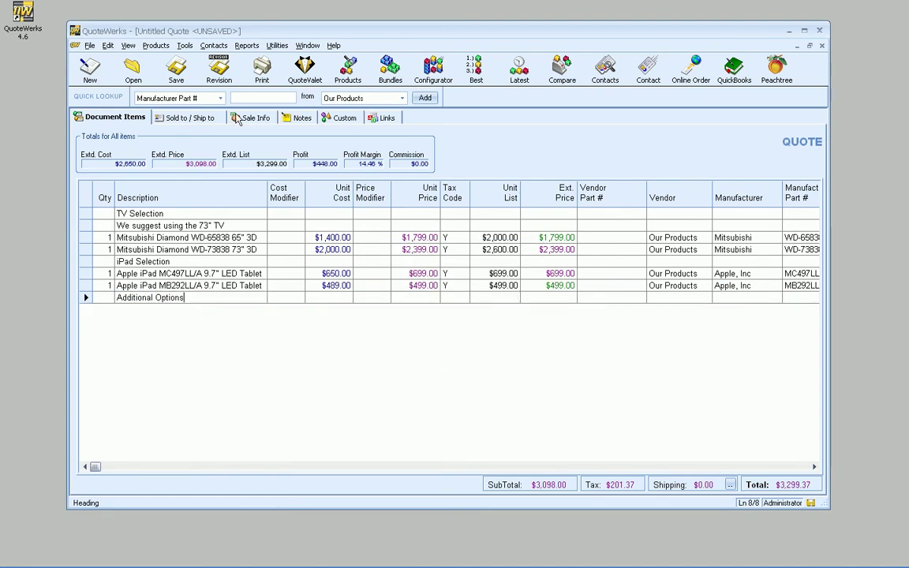
click(348, 71)
click(219, 261)
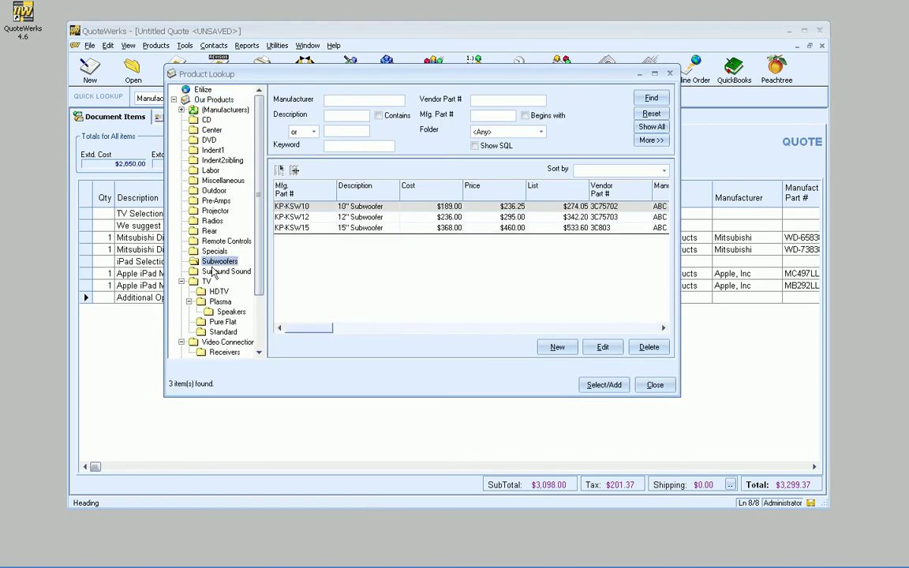
click(213, 251)
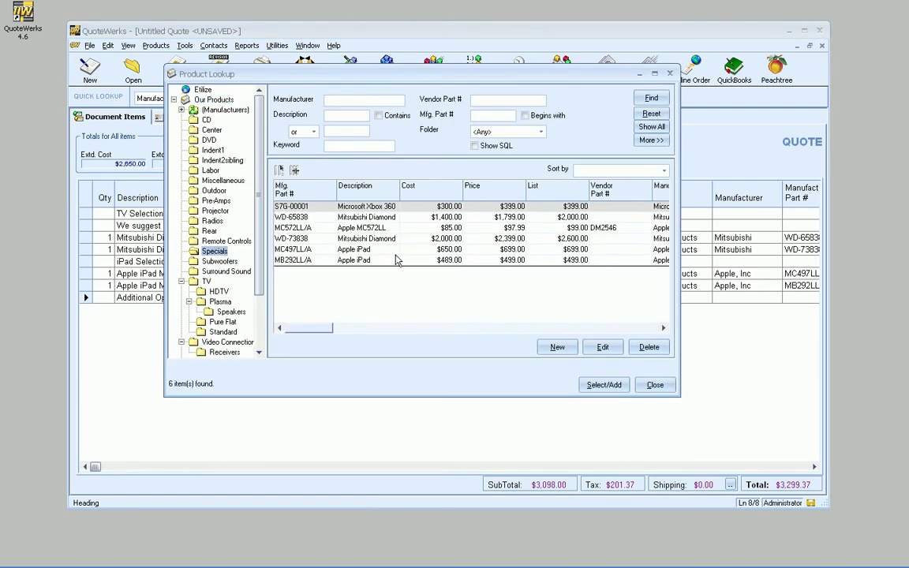
double_click(359, 229)
click(347, 354)
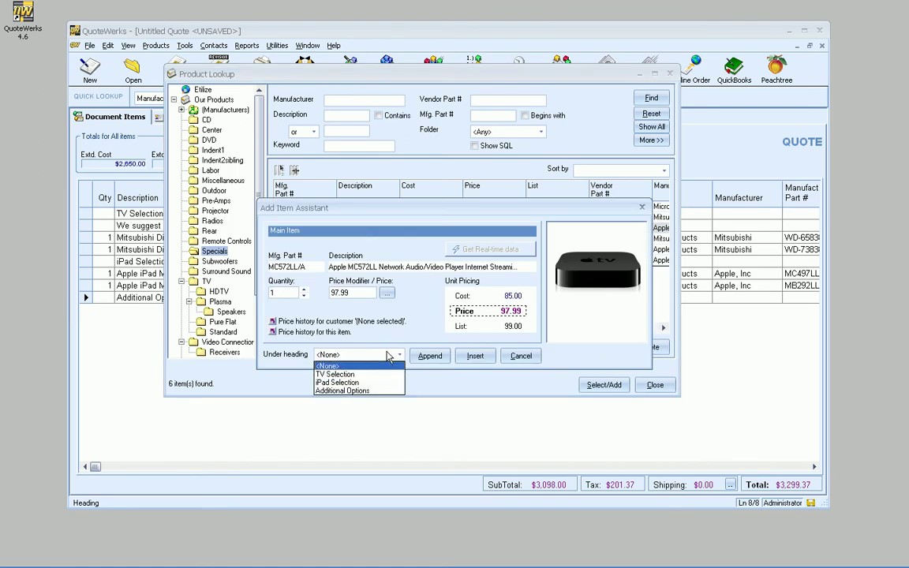
click(370, 391)
click(429, 357)
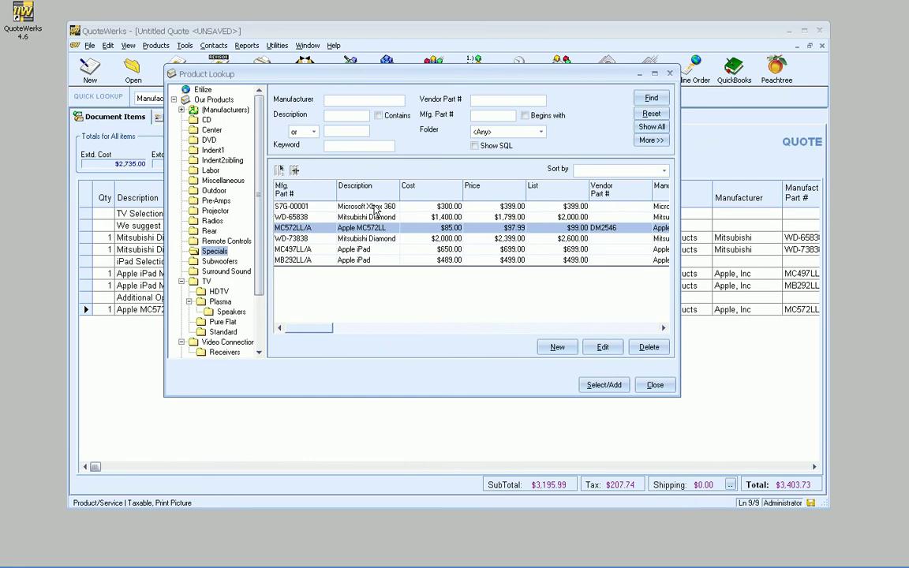
Add the Microsoft Xbox 360 (S7G-00001) under Additional Options, bringing the total to $3,828.66
double_click(337, 206)
click(359, 354)
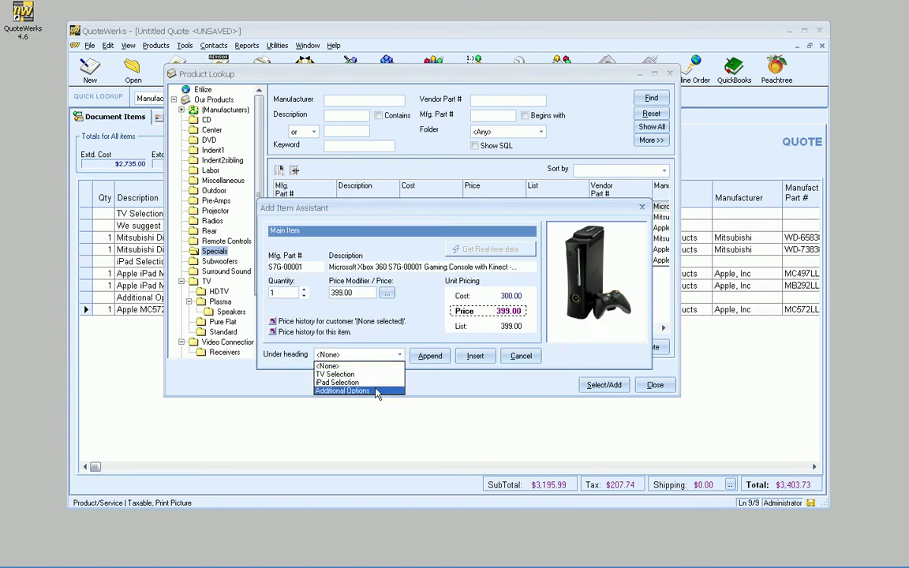
click(371, 391)
click(430, 356)
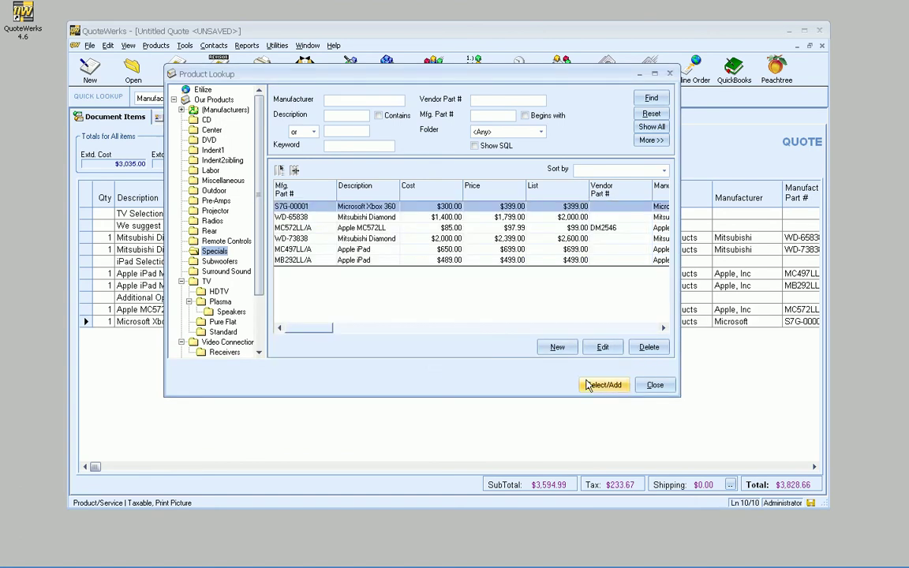
click(655, 385)
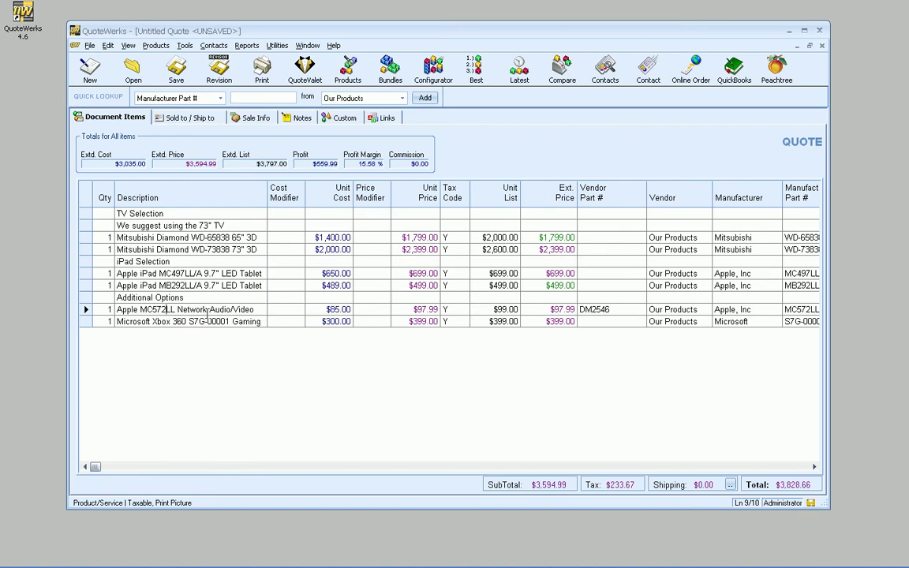
Set Is Optional to Yes in Line Attributes for the Apple MC572LL and Xbox 360 lines
drag(166, 309, 167, 321)
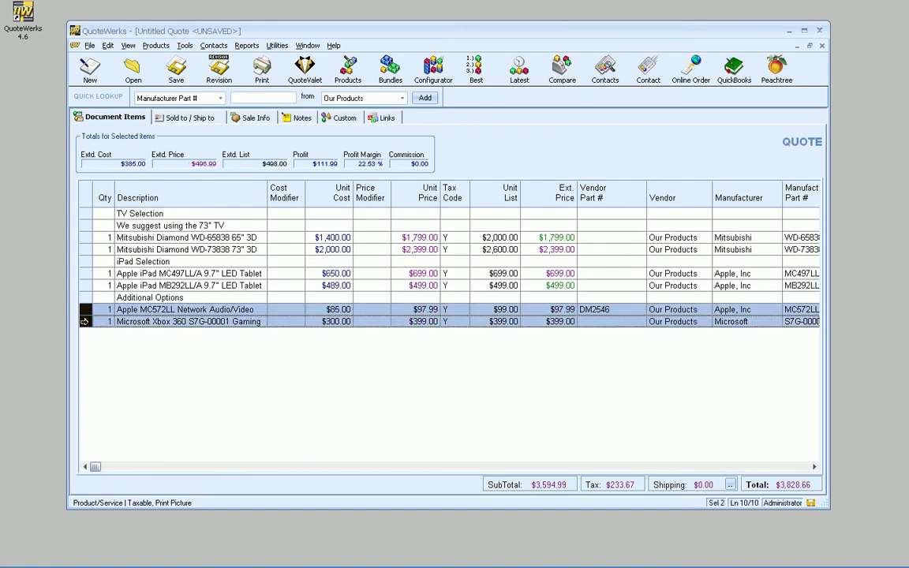
right_click(84, 319)
click(130, 283)
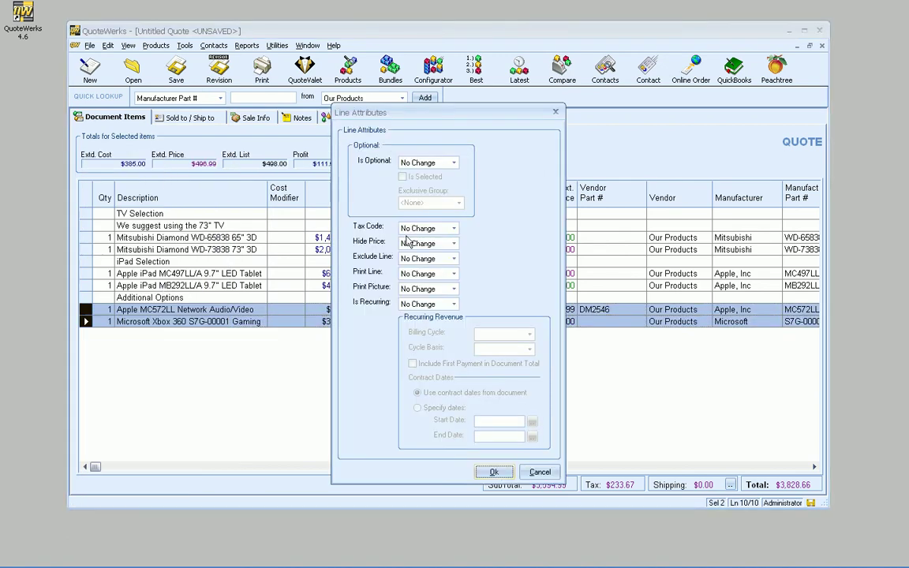
click(438, 164)
click(406, 182)
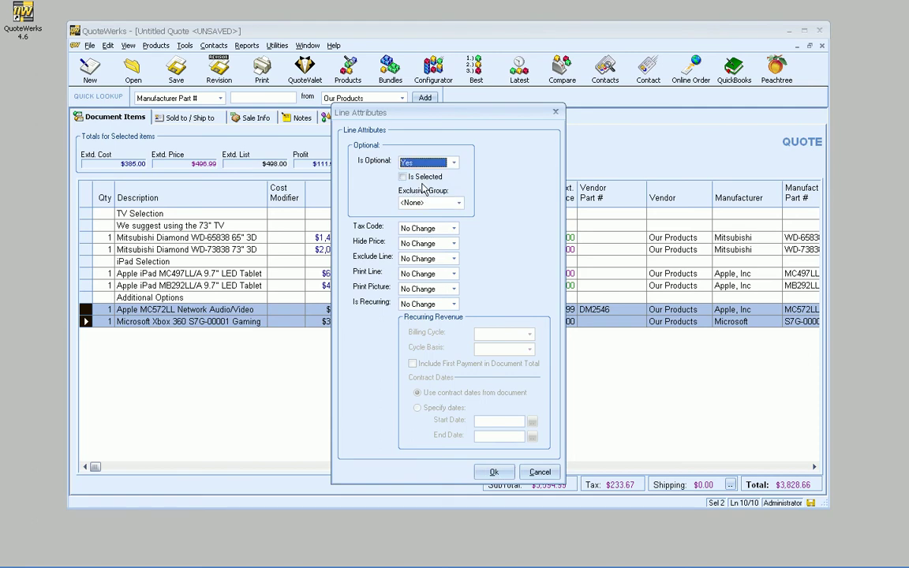
click(494, 472)
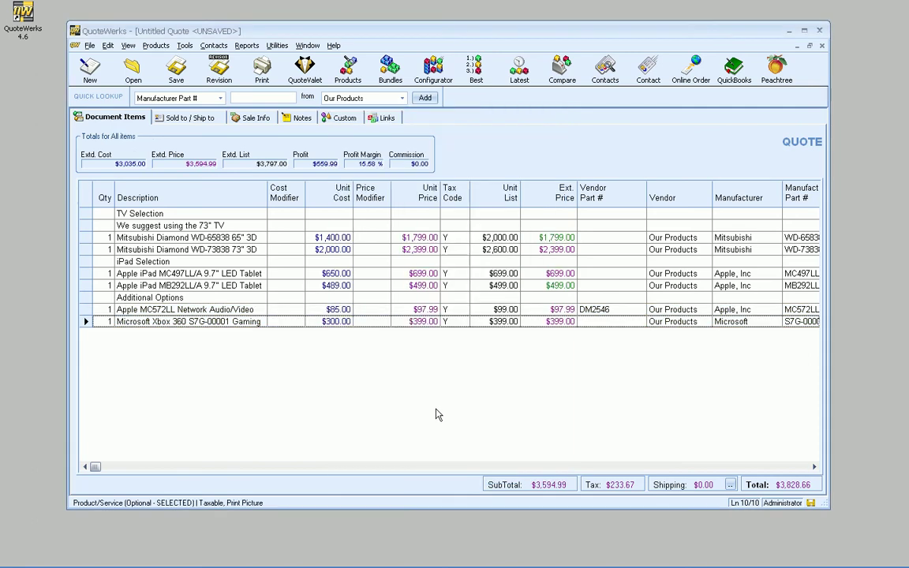
Preview the printed quote to check both lines show Optional - SELECTED, then close it
click(261, 69)
click(584, 174)
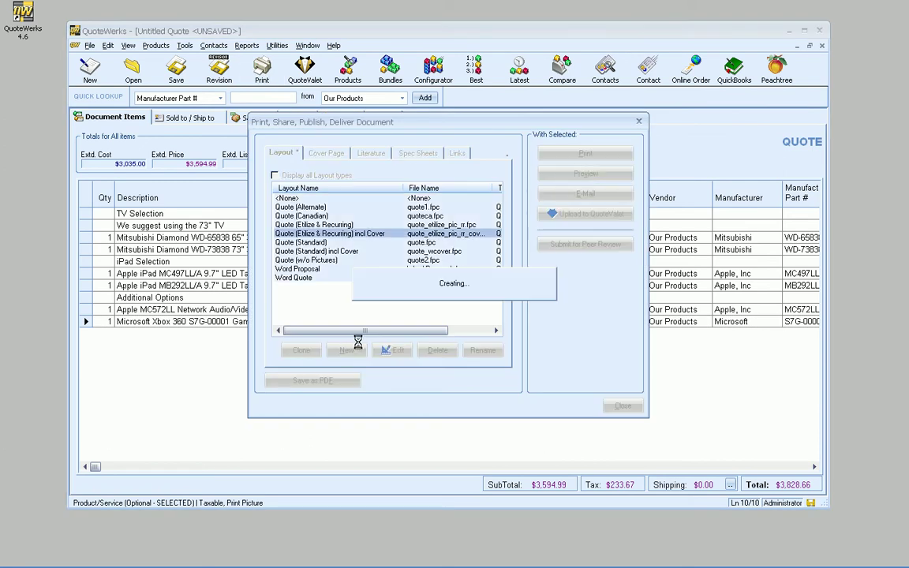
scroll(370, 289, down, 20)
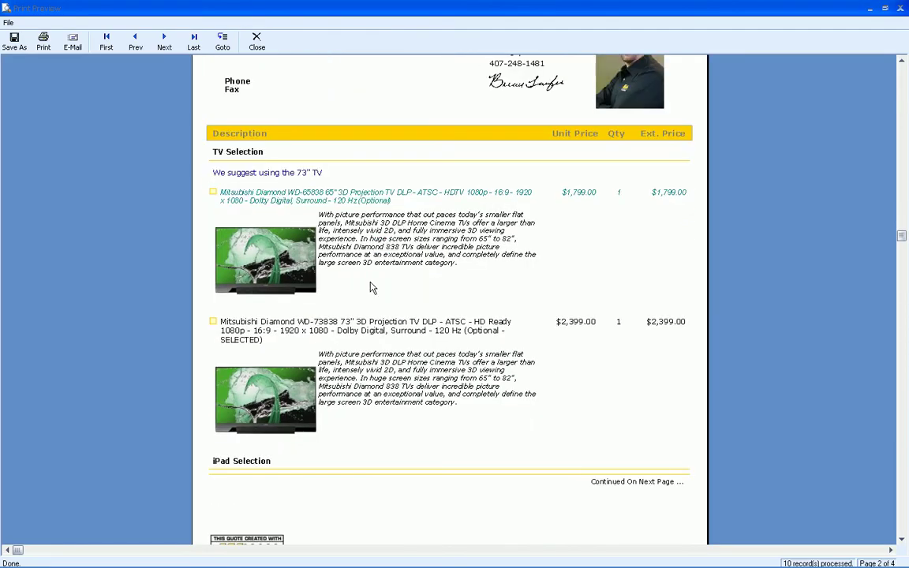
scroll(406, 311, down, 1)
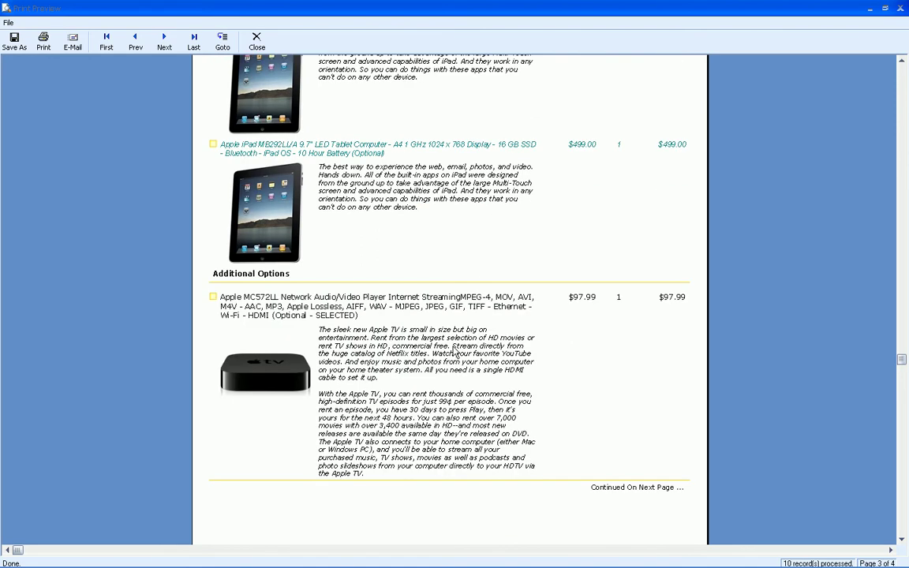
scroll(426, 339, down, 2)
scroll(435, 349, down, 5)
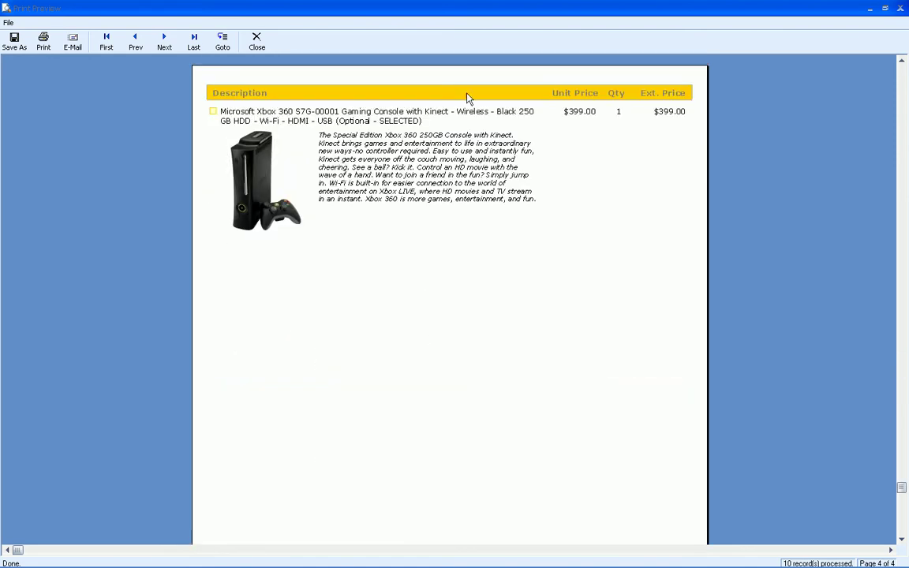
scroll(371, 126, down, 4)
scroll(379, 118, up, 1)
click(256, 39)
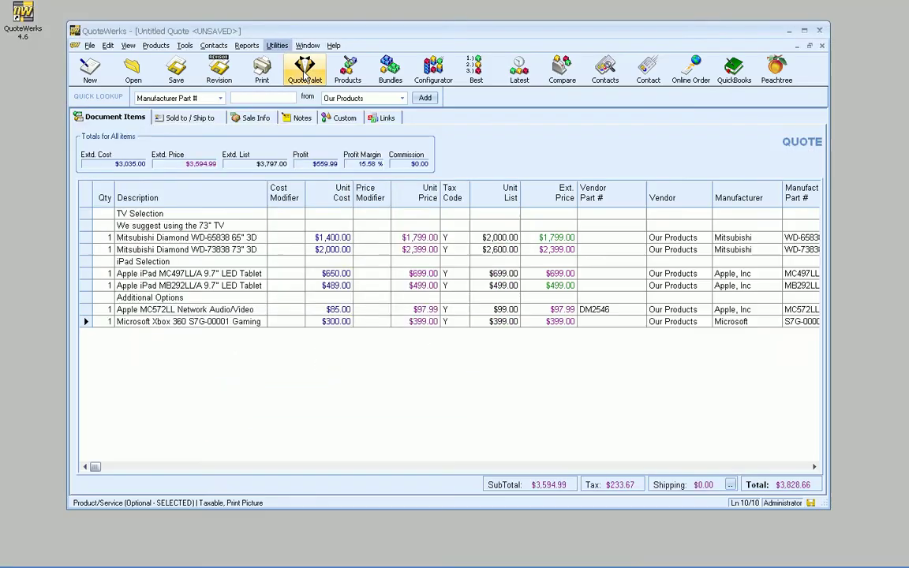
Insert a TV Accessories heading line above the iPad Selection row
right_click(134, 322)
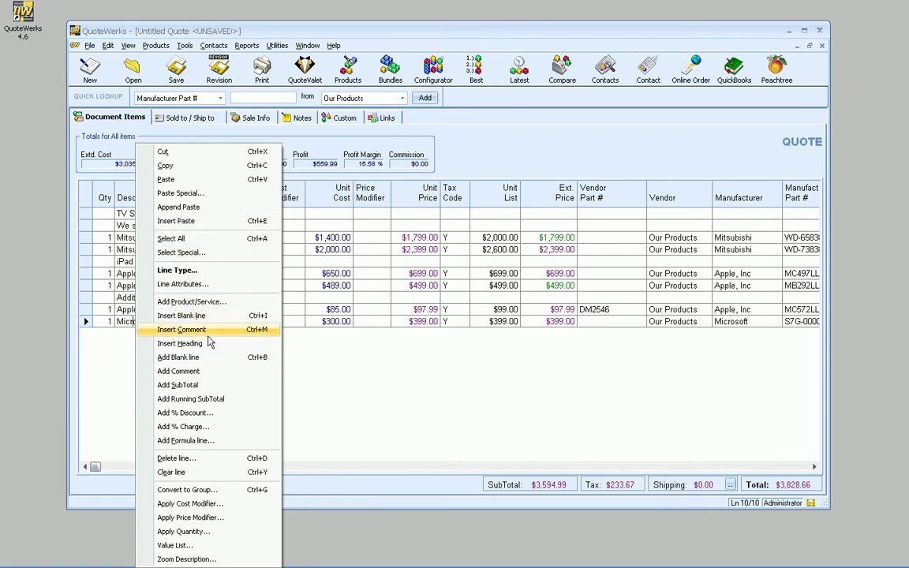
click(119, 264)
right_click(118, 266)
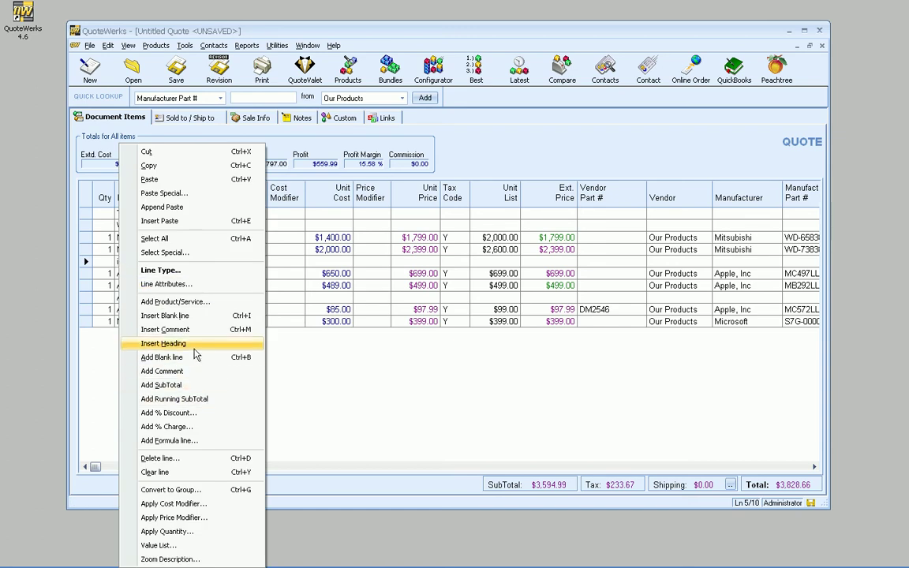
click(170, 343)
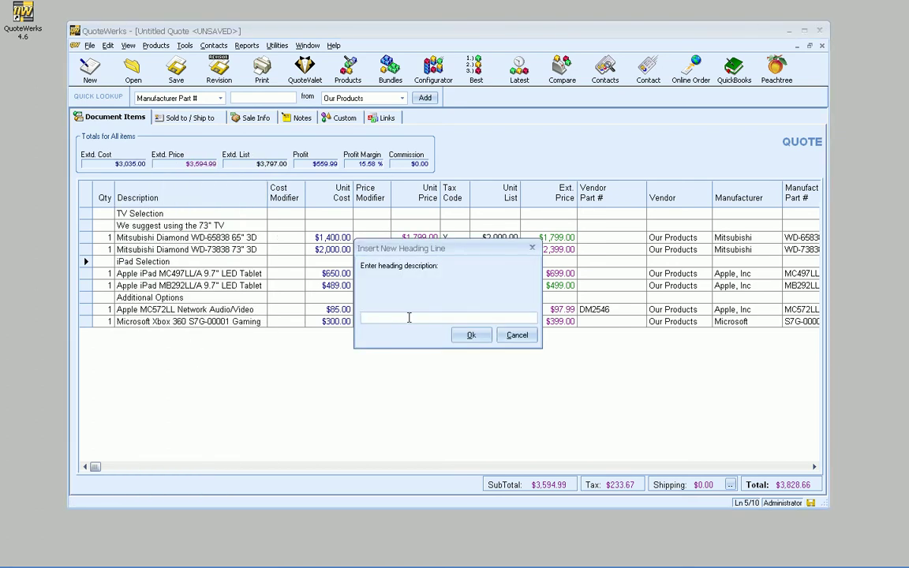
text(TV Accessories)
click(465, 336)
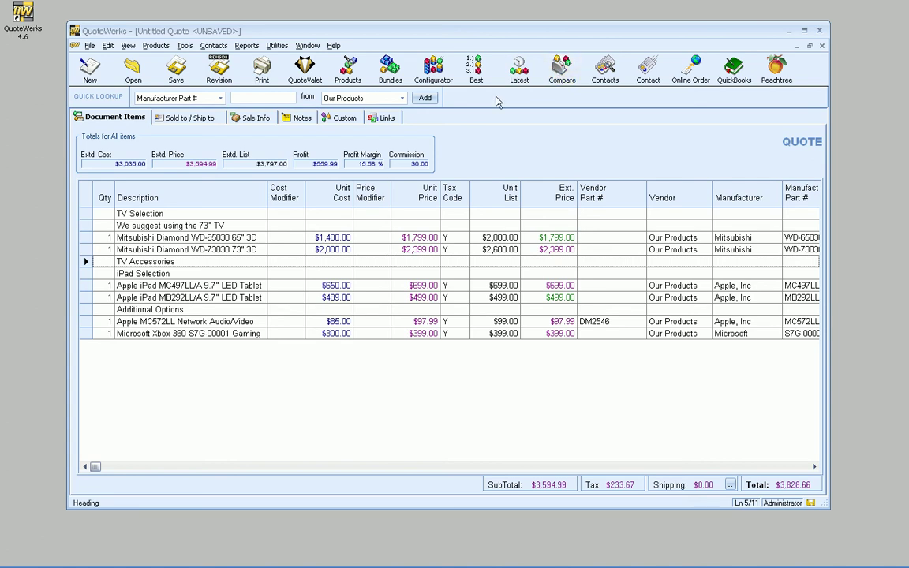
Add the Entertainment Package 1 - For TVs bundle and move TV Accessories below the Xbox line
click(391, 71)
double_click(237, 181)
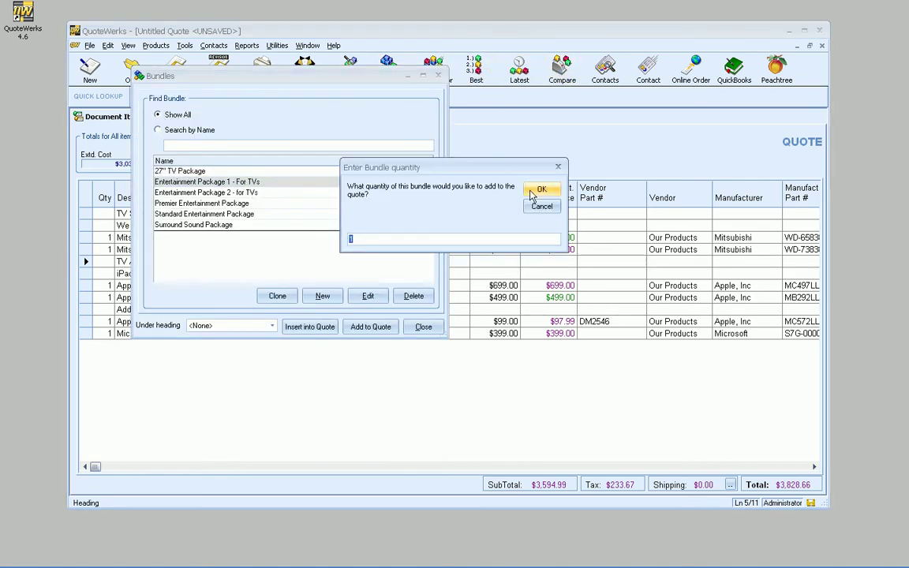
click(535, 191)
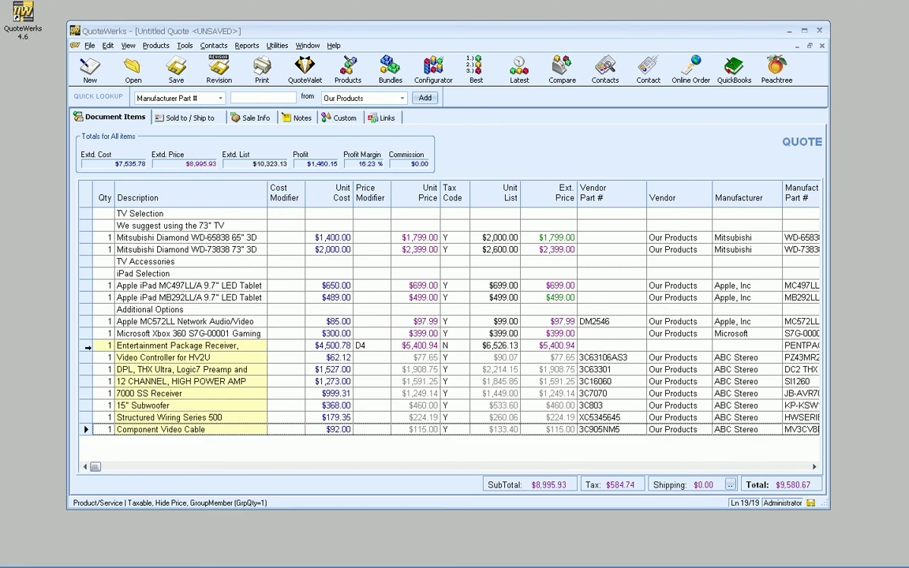
drag(90, 261, 131, 341)
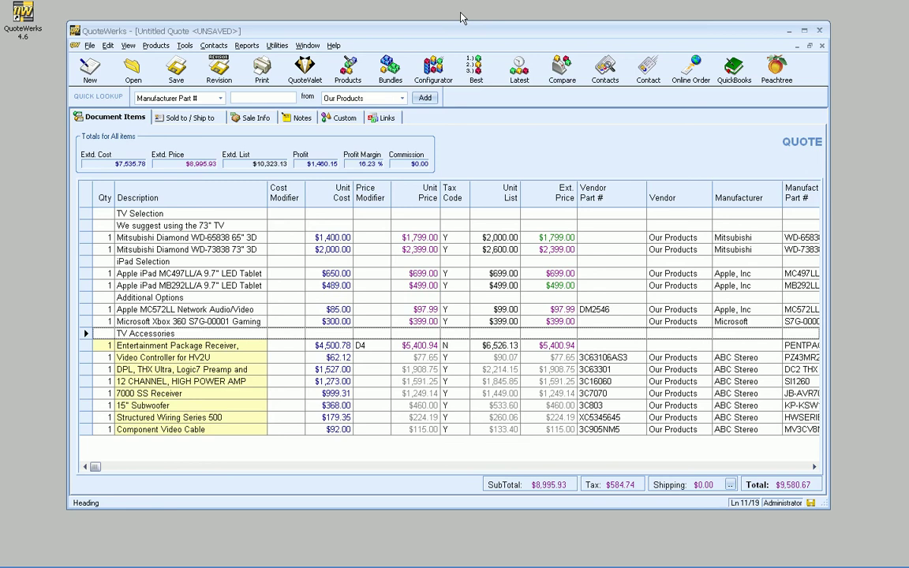
Add the Entertainment Package 2 - for TVs bundle under TV Accessories
click(388, 71)
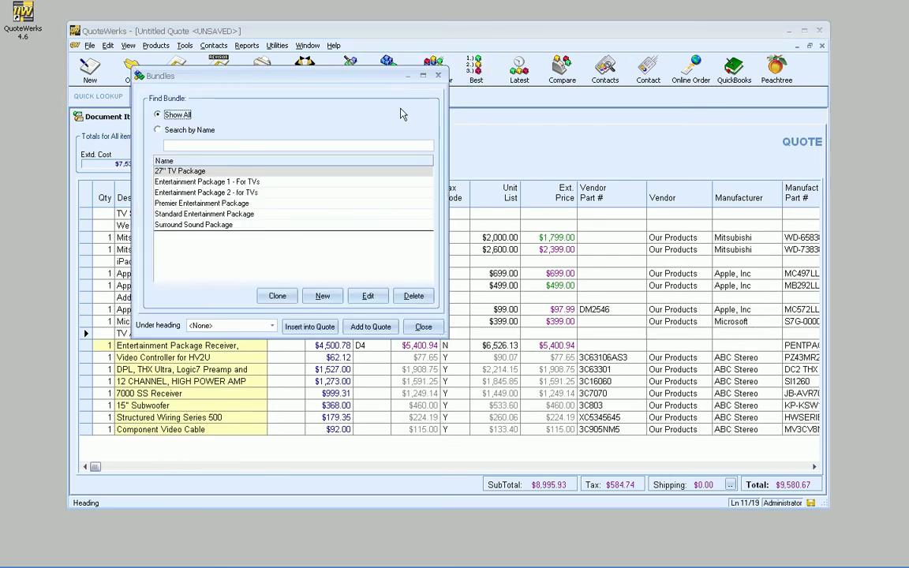
double_click(213, 191)
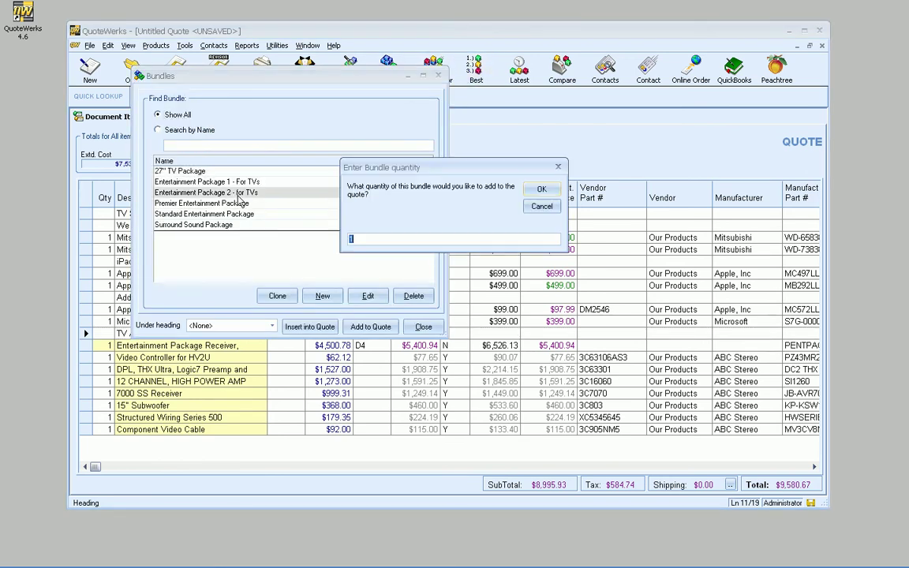
click(541, 192)
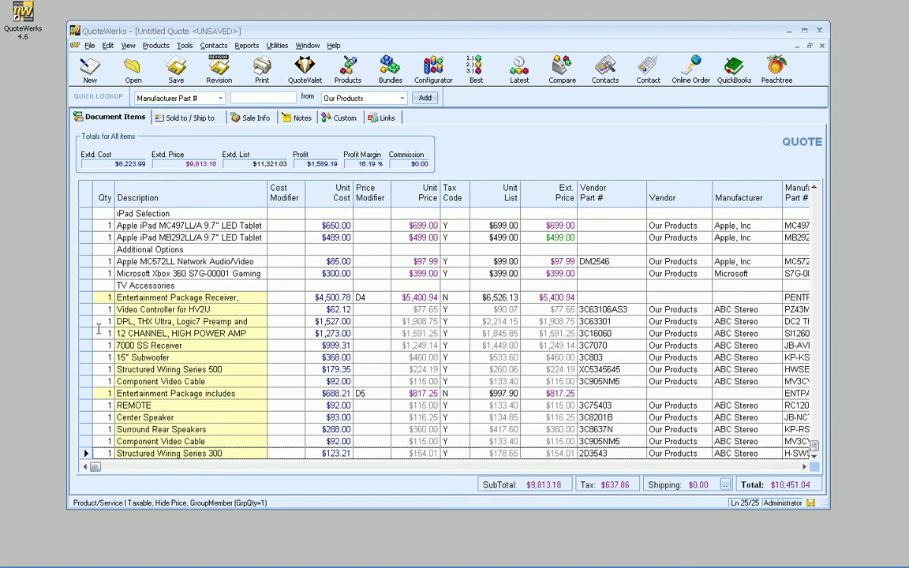
click(145, 309)
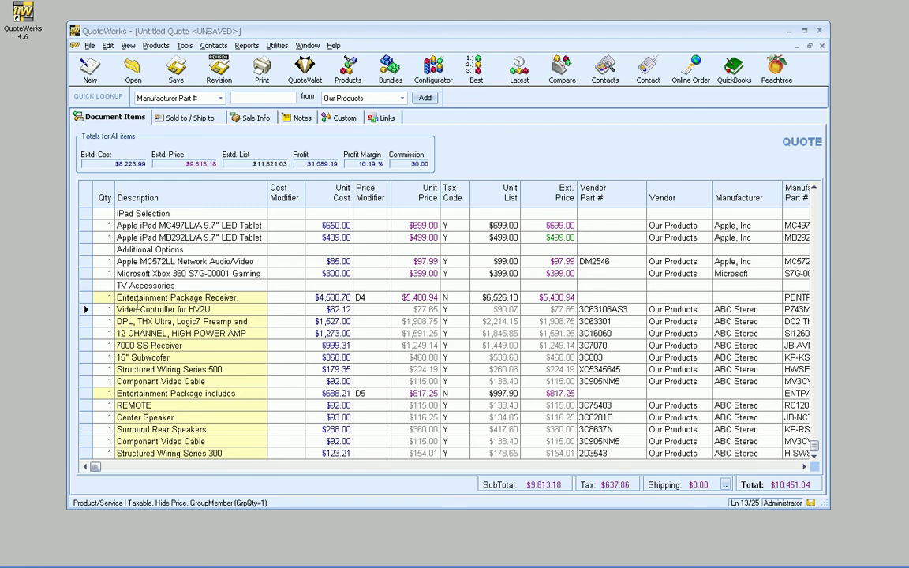
Make the Receiver Entertainment Package optional, selected by default, in exclusive group TVOptions
double_click(86, 299)
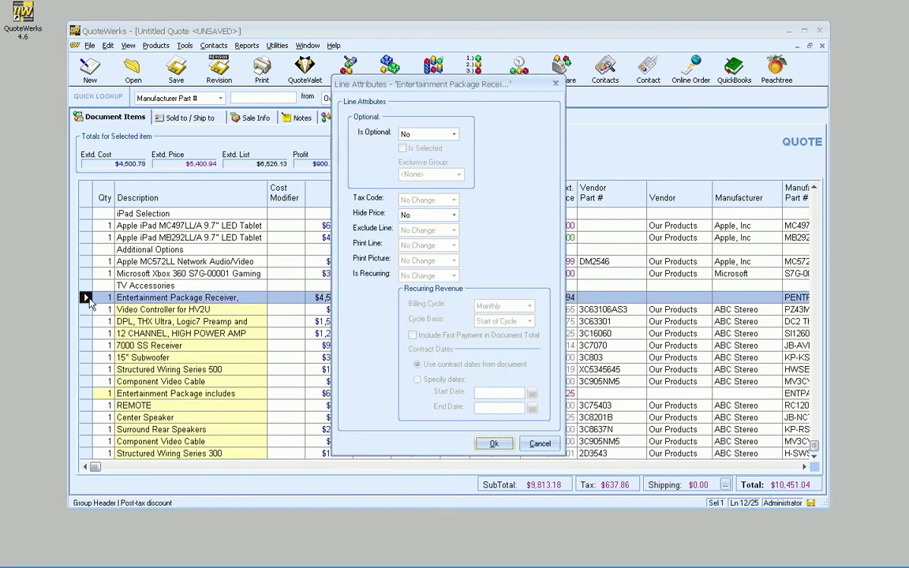
click(418, 134)
click(418, 154)
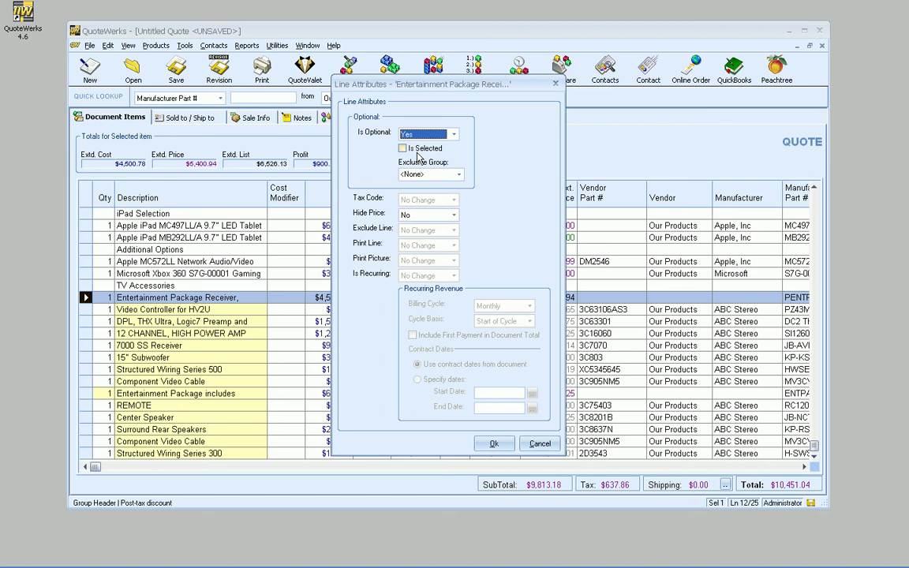
click(417, 150)
click(444, 177)
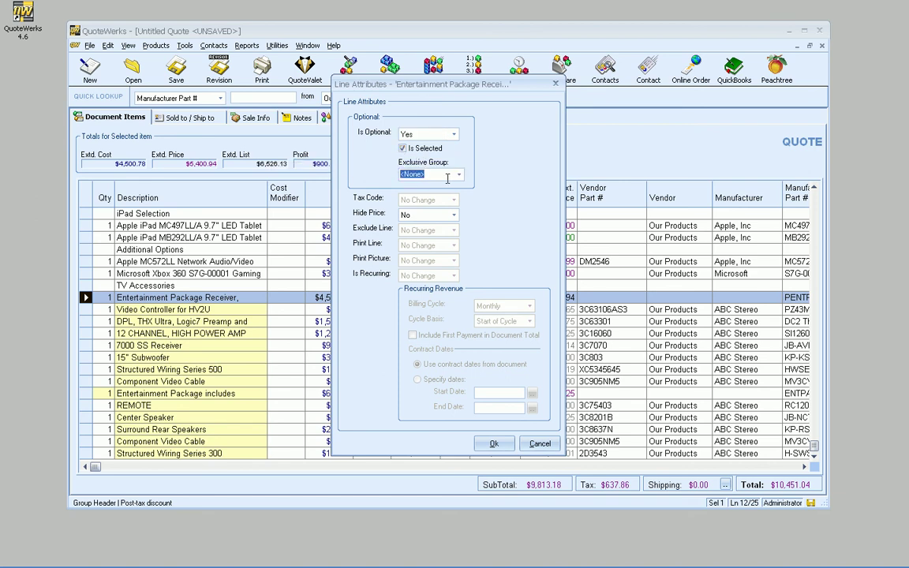
text(TVOptions)
click(494, 443)
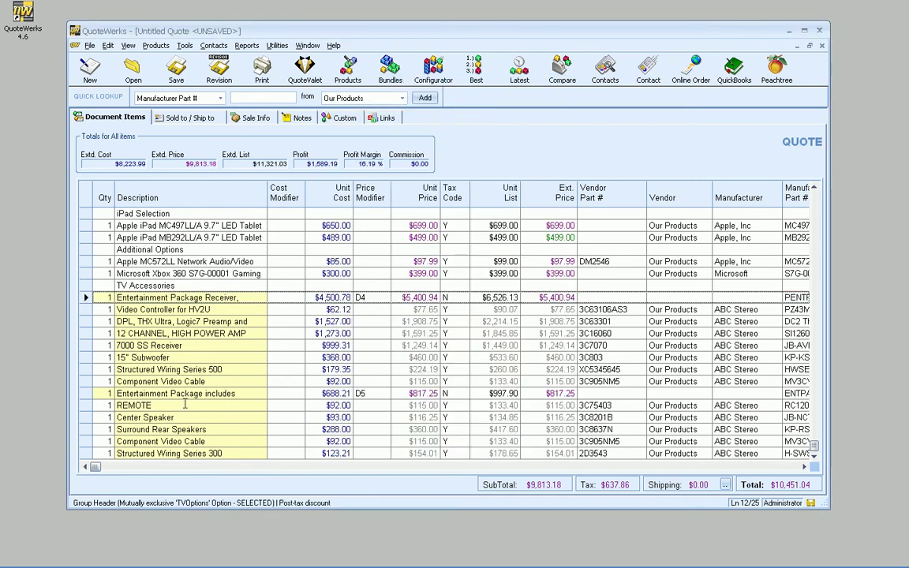
Make the second Entertainment Package optional in the same TVOptions exclusive group
double_click(88, 393)
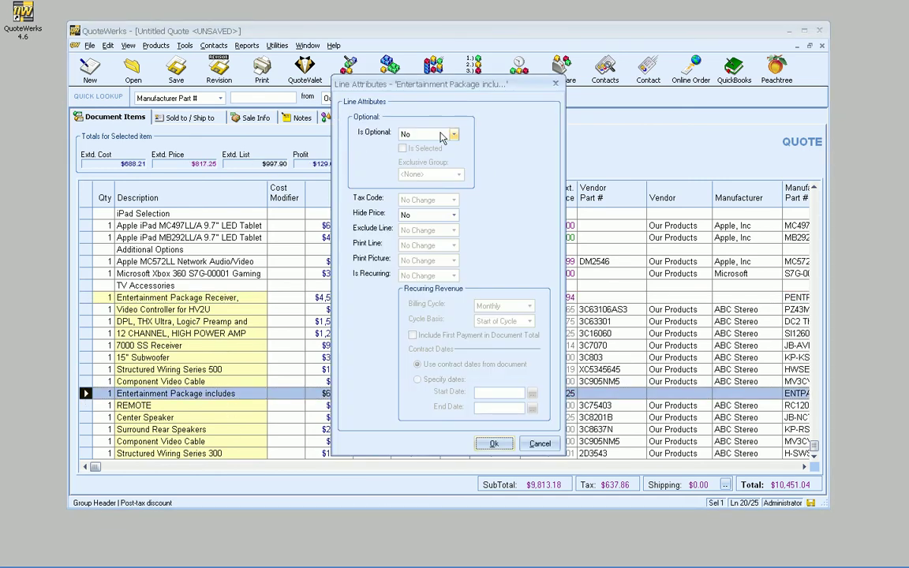
click(442, 136)
click(410, 149)
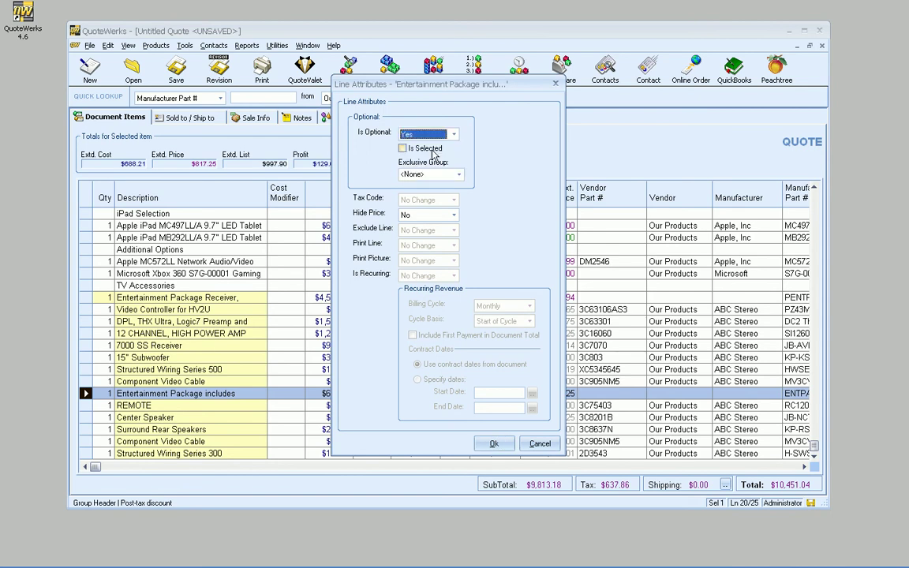
click(424, 175)
click(424, 175)
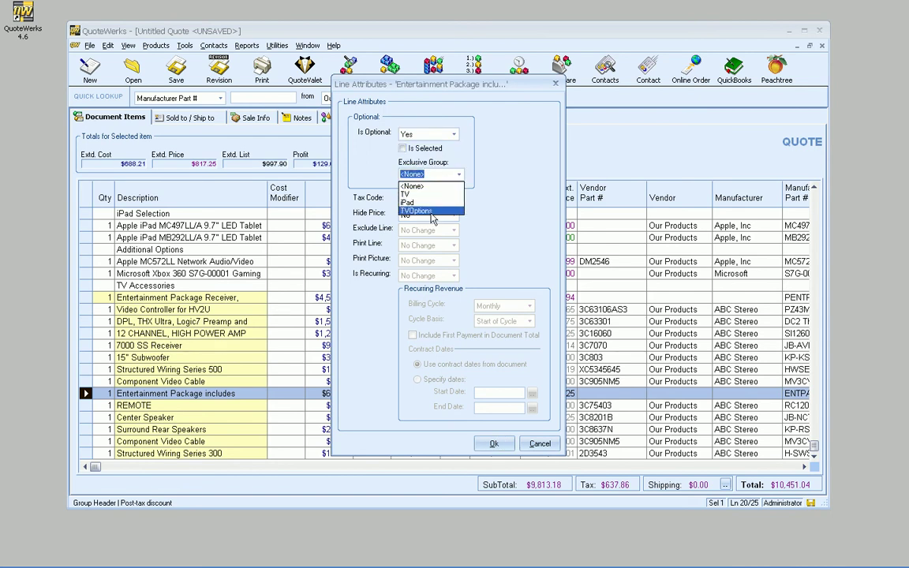
click(390, 202)
click(494, 443)
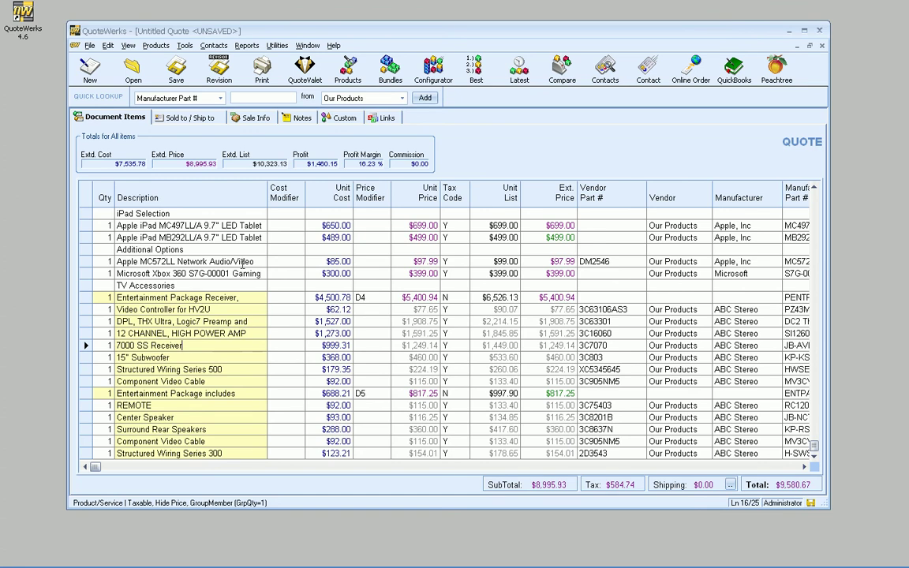
Preview the printed quote to the last page showing the $9,580.67 grand total, then close it
click(257, 69)
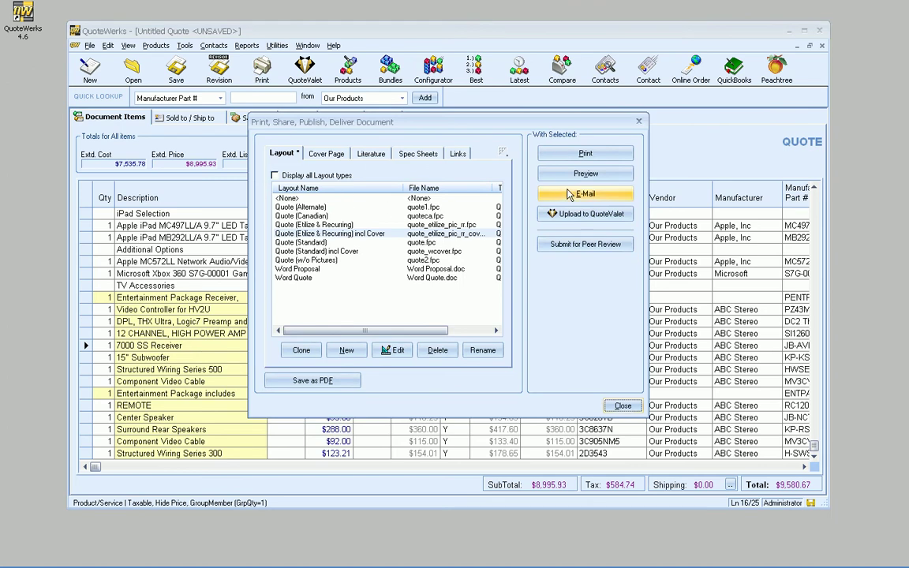
click(576, 179)
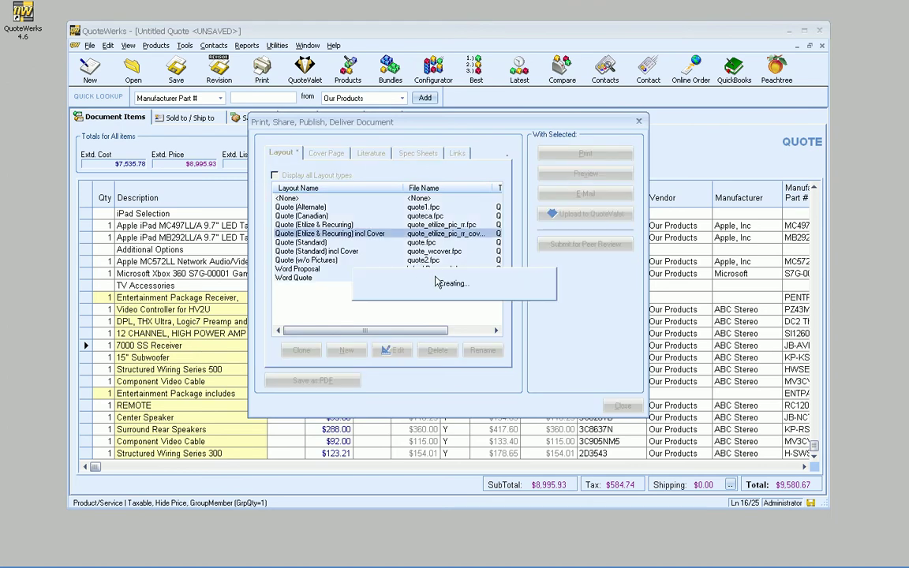
scroll(436, 282, down, 10)
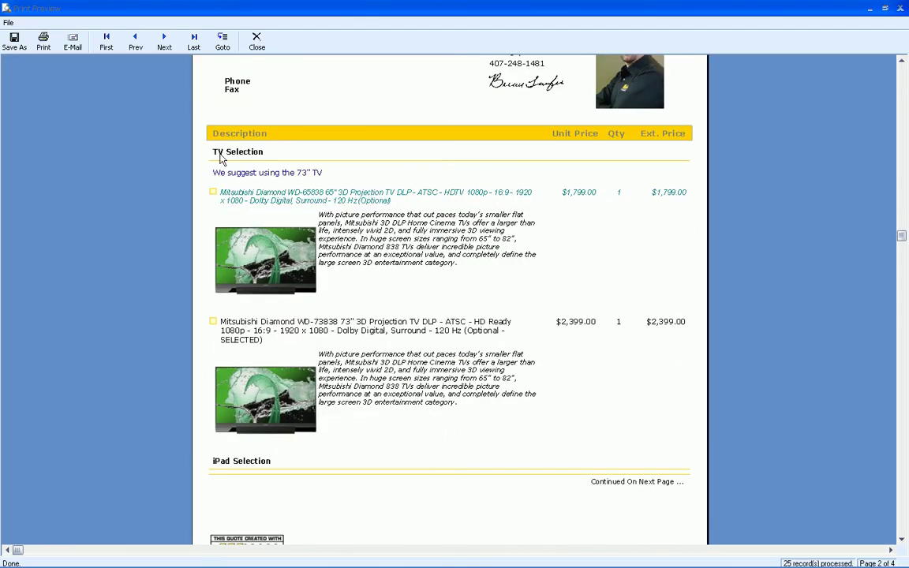
scroll(375, 259, down, 10)
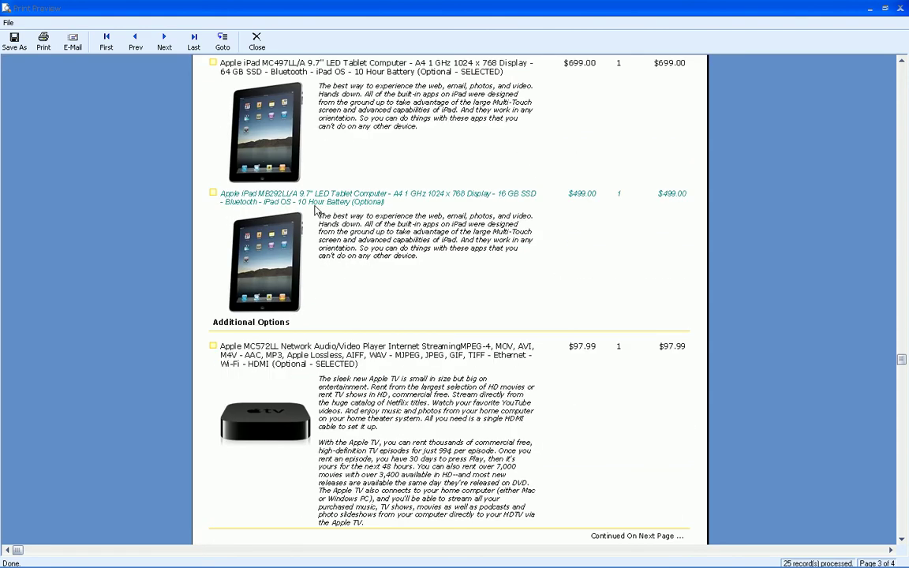
scroll(398, 293, down, 5)
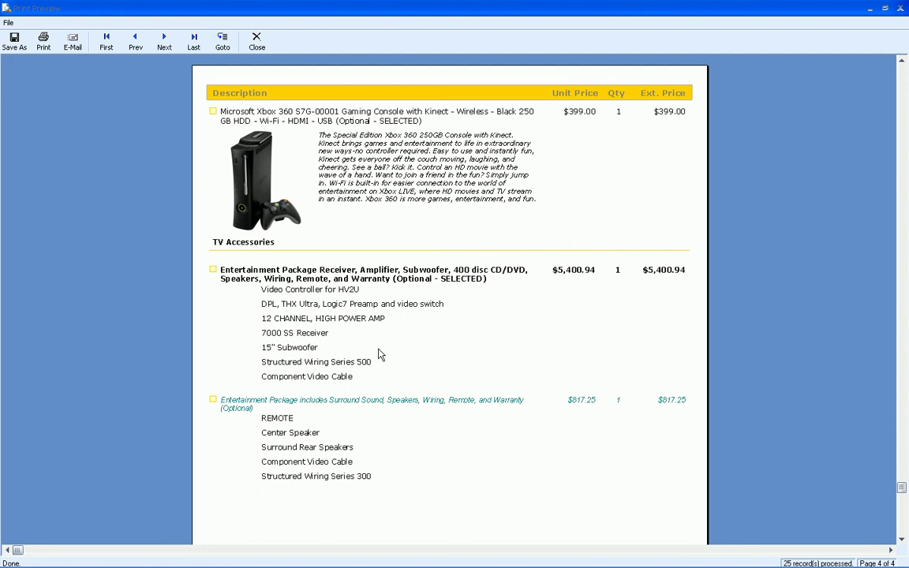
scroll(378, 354, down, 1)
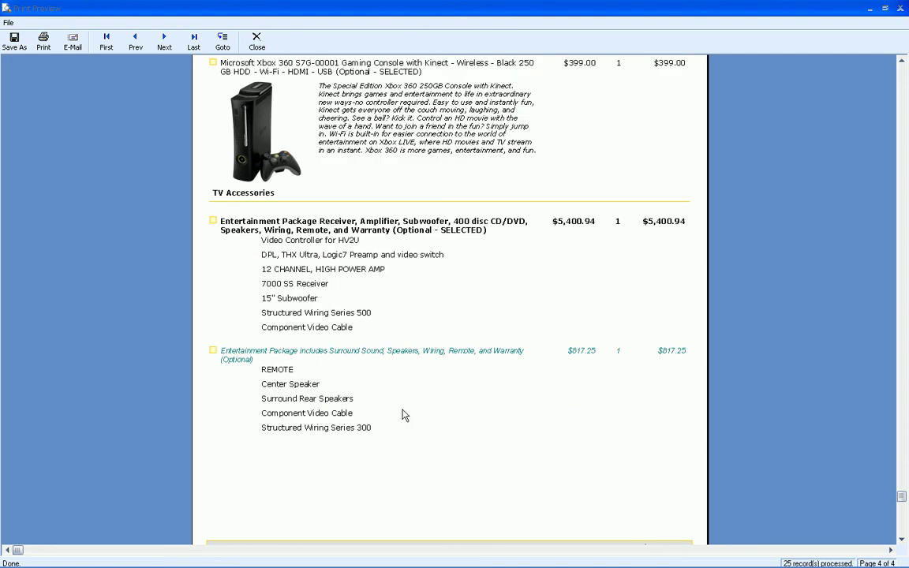
scroll(402, 415, down, 3)
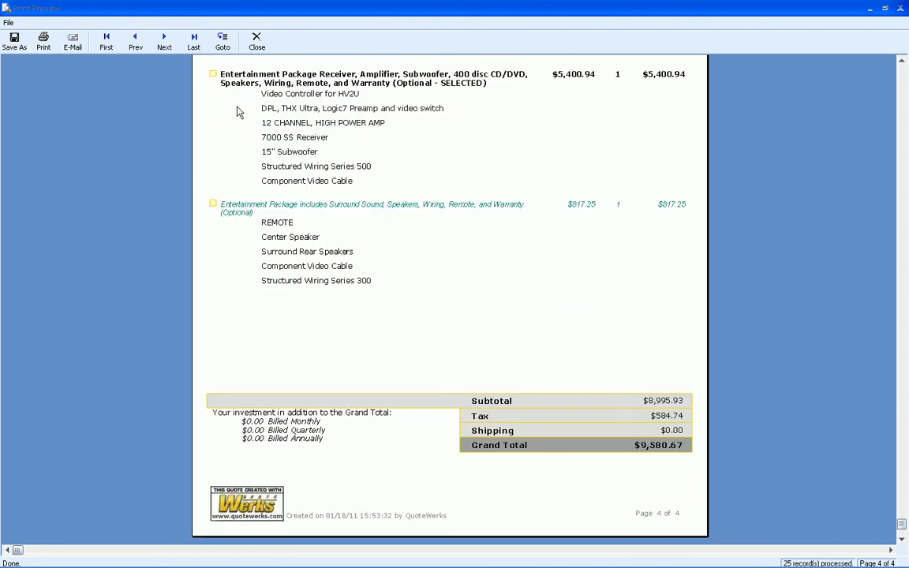
click(256, 40)
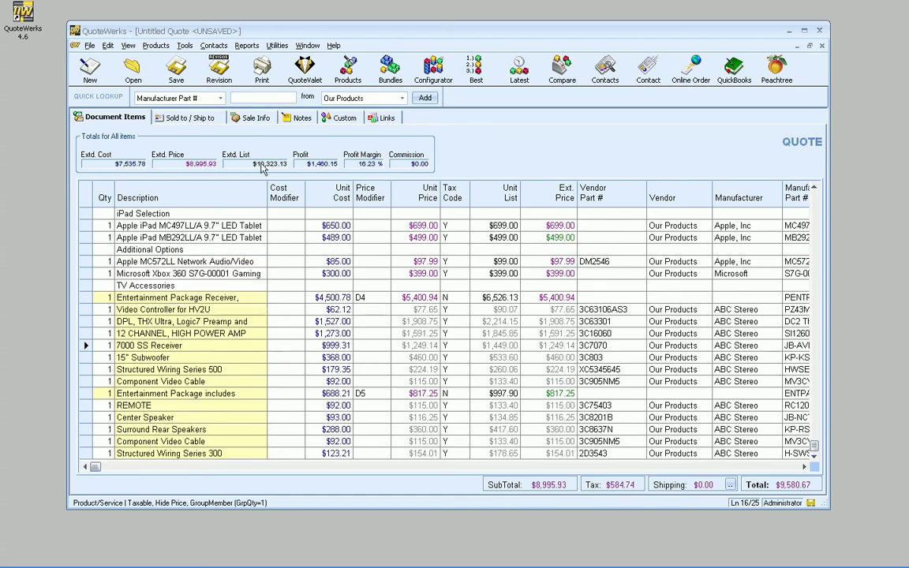
Select the Additional Options heading row and begin editing its text
click(229, 246)
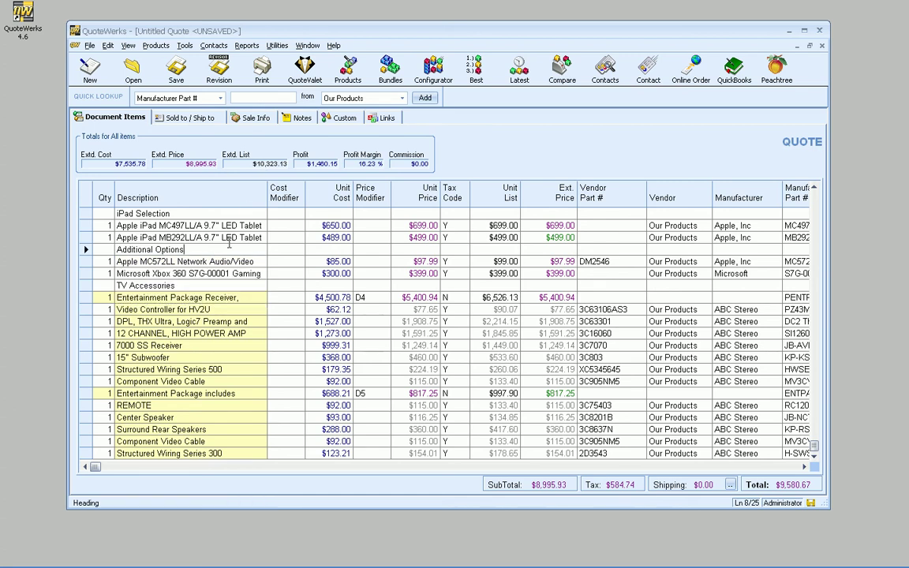
click(211, 243)
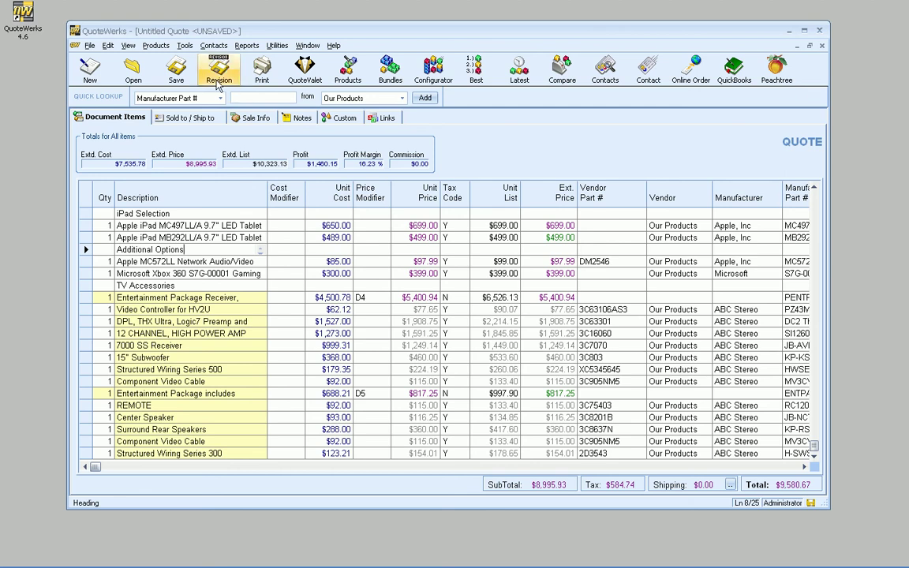
Choose the Aspire company as the quote's sold-to contact
click(202, 119)
click(230, 158)
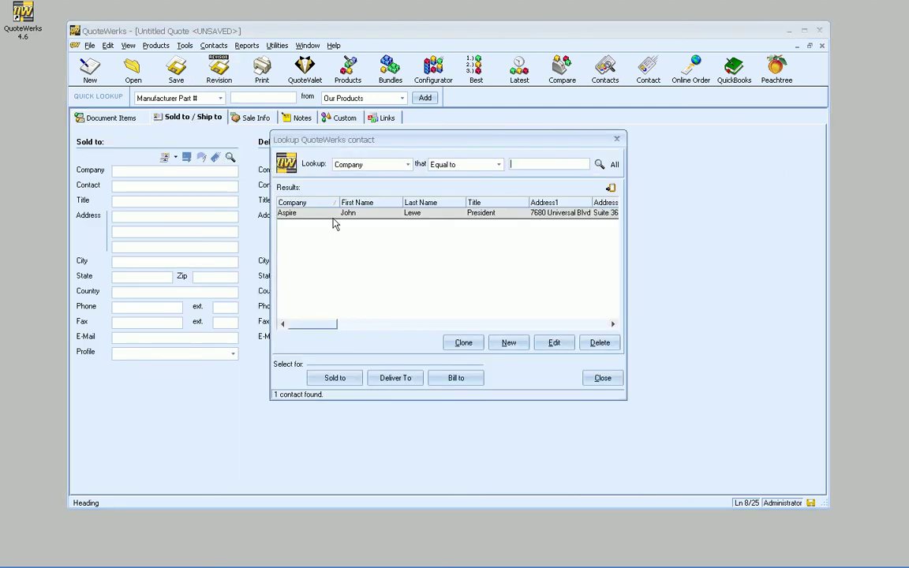
double_click(304, 213)
click(602, 379)
Save the quote as 'QV Options'
click(176, 71)
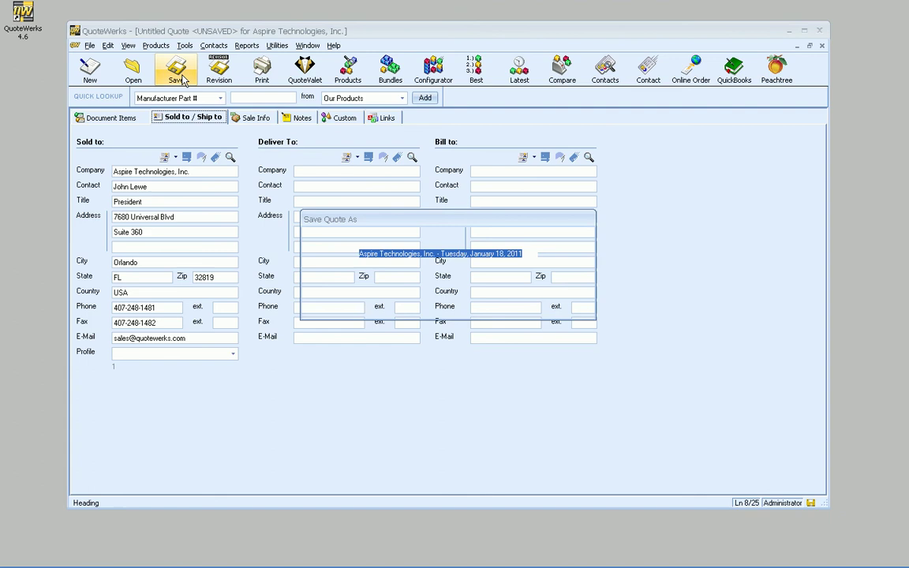
text(Q)
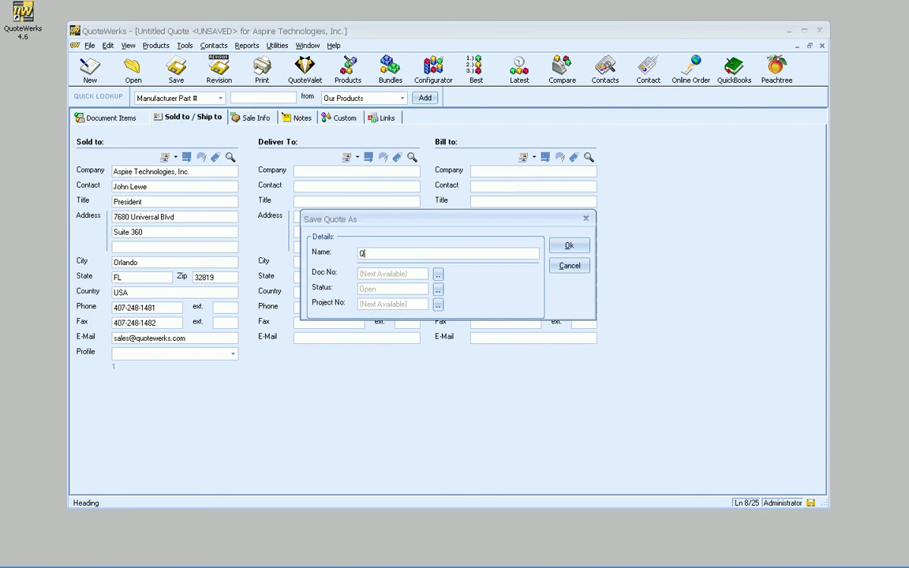
text(V Options)
click(570, 245)
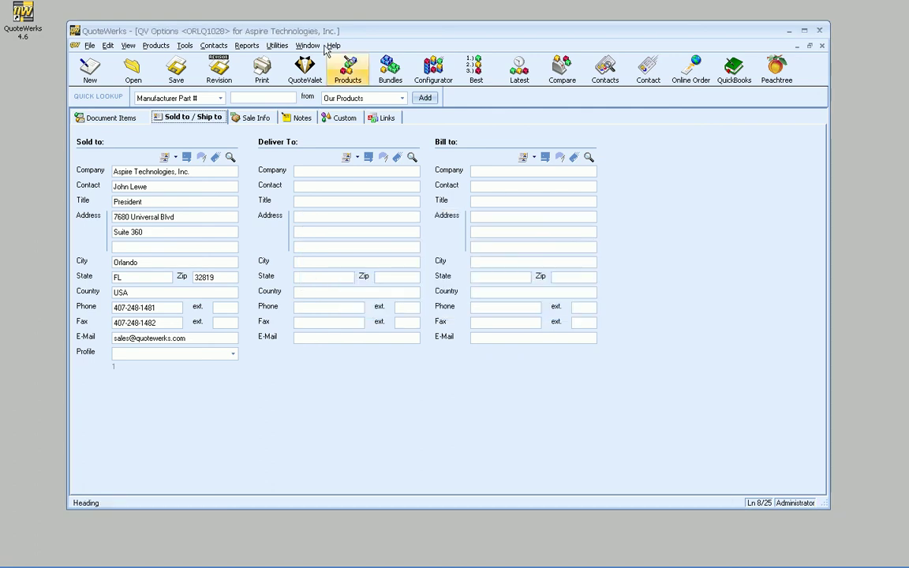
Generate the QuoteValet upload PDF and view it
click(261, 71)
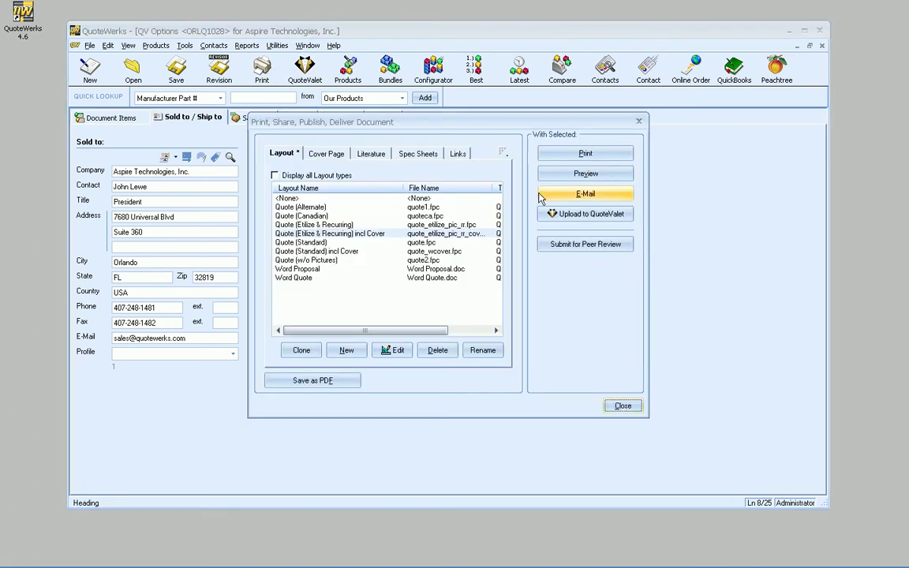
click(584, 213)
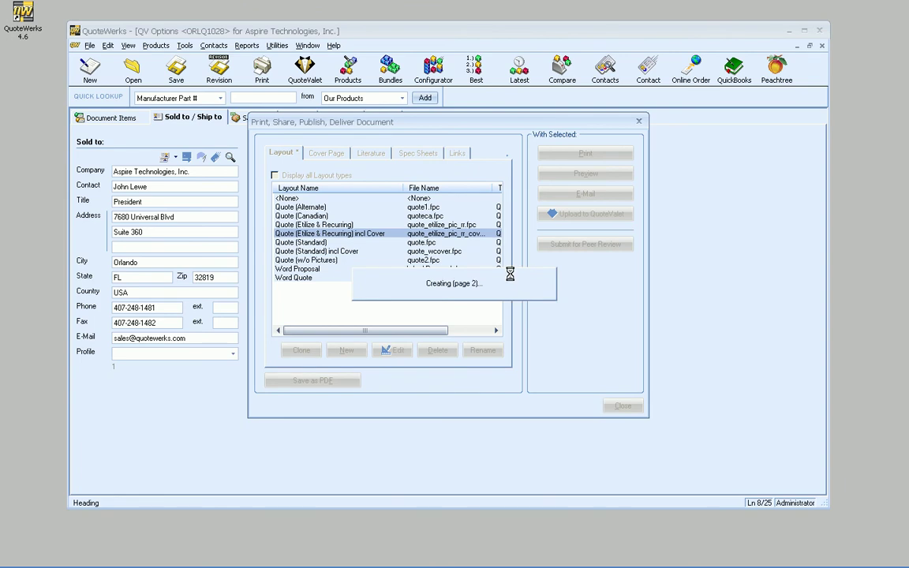
click(530, 234)
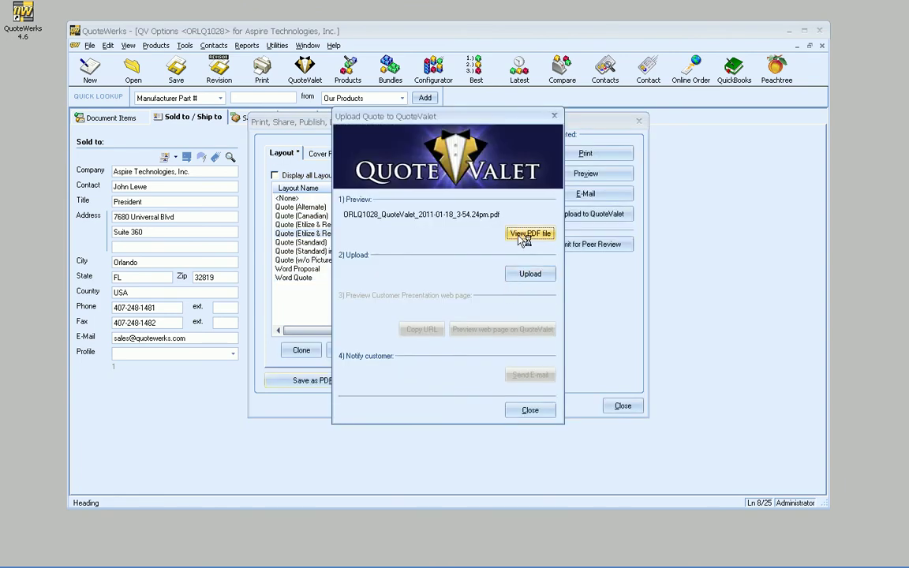
scroll(434, 254, down, 15)
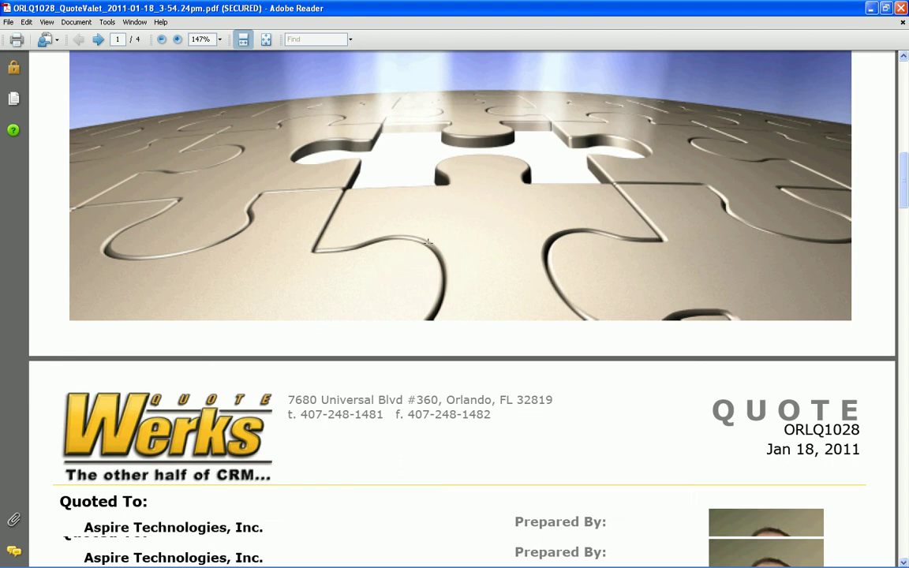
scroll(426, 242, down, 20)
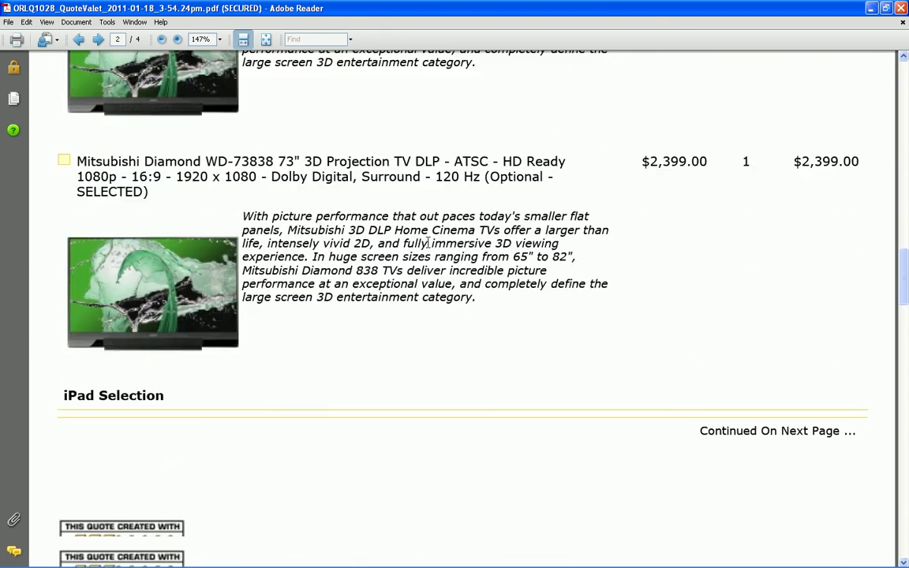
scroll(428, 242, down, 20)
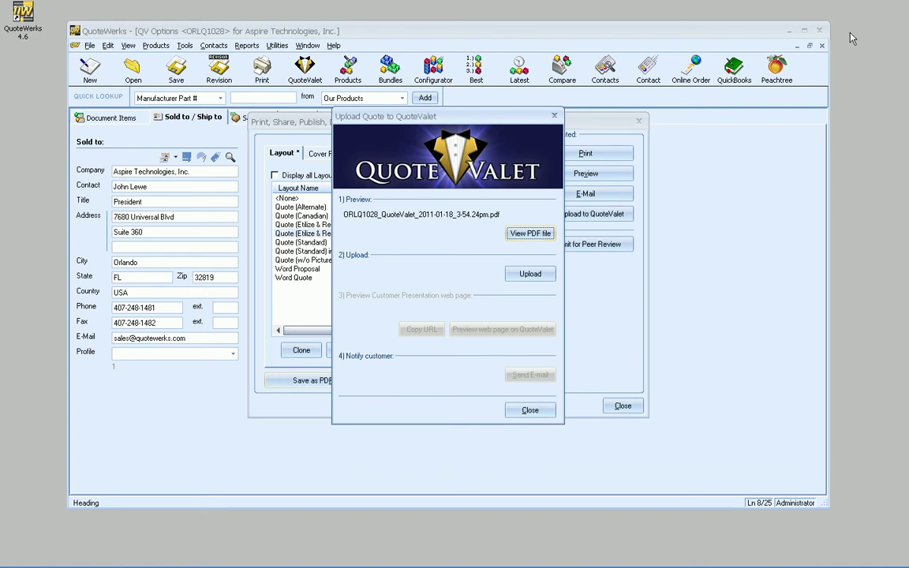
Upload the quote to QuoteValet and open its customer presentation web page
click(524, 274)
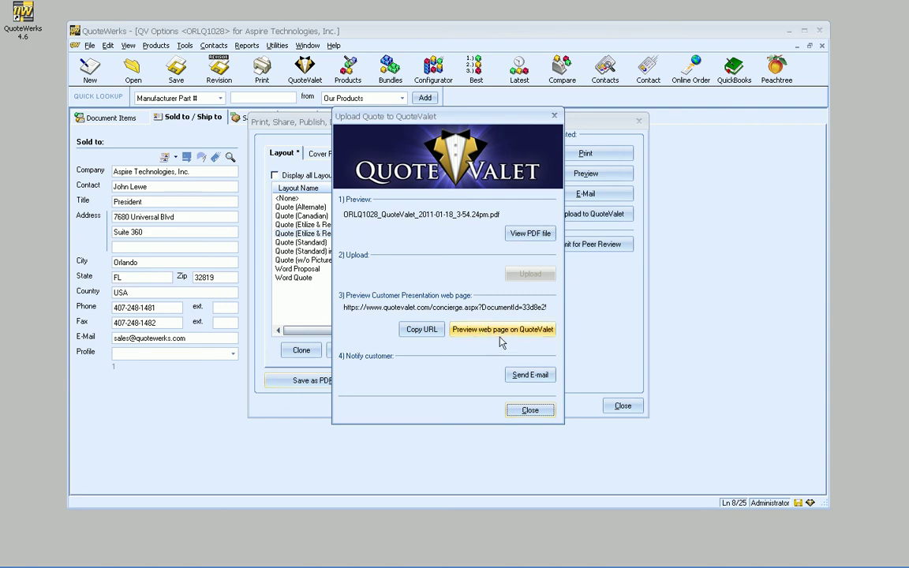
click(485, 334)
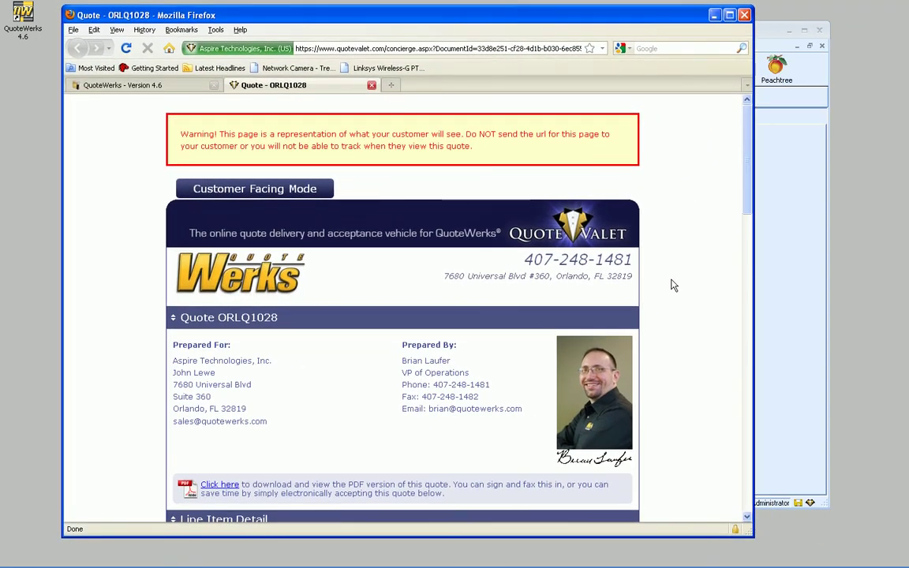
On the QuoteValet page, choose the 16 GB iPad, untick Apple TV, keep Xbox 360 ticked
scroll(672, 285, down, 8)
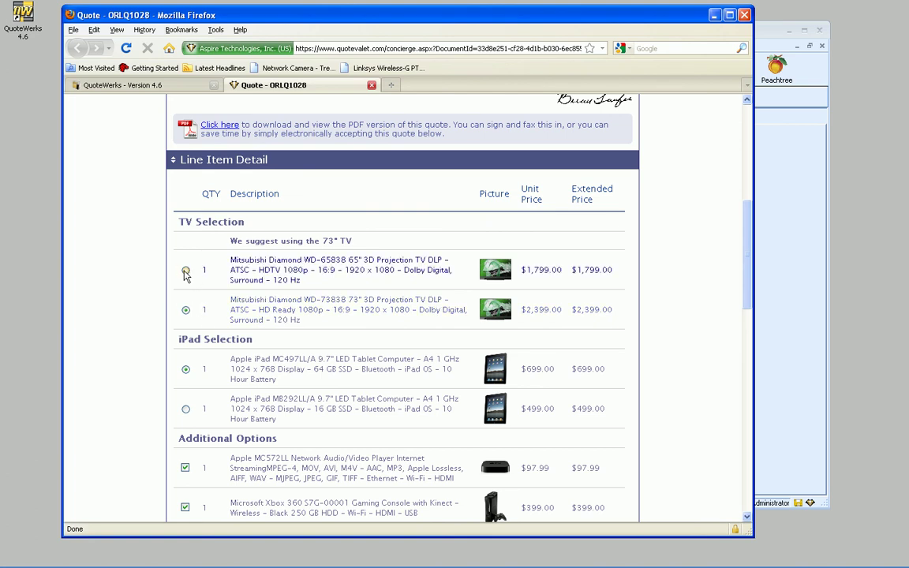
scroll(118, 249, down, 3)
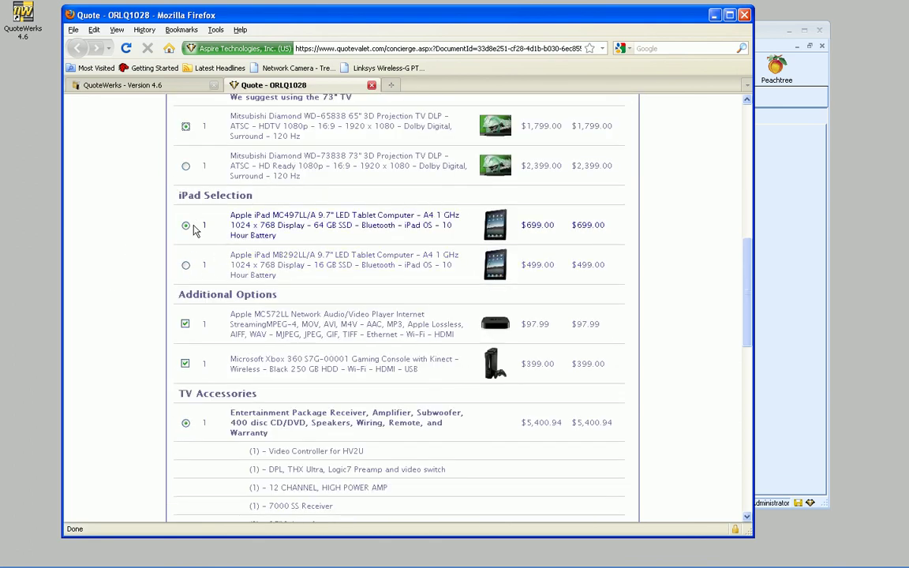
click(186, 266)
scroll(126, 269, down, 3)
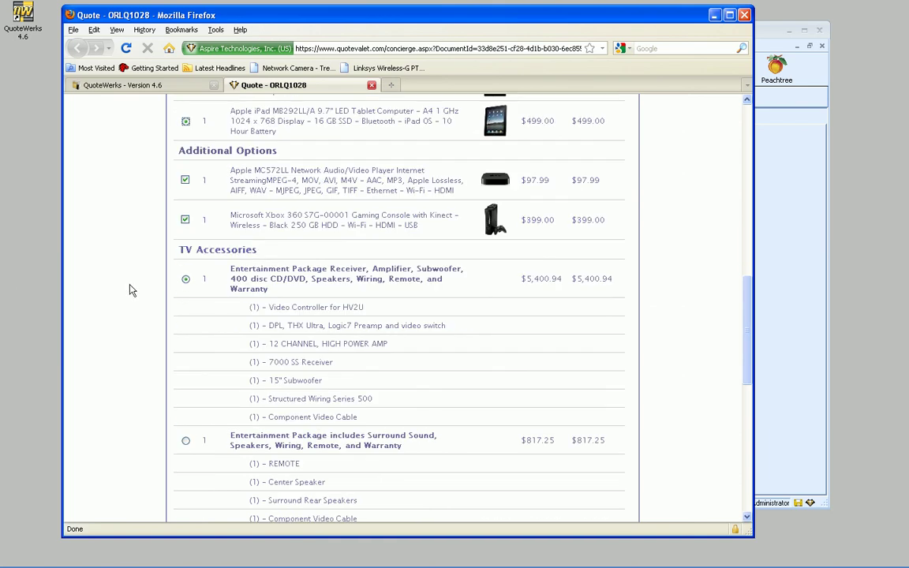
click(185, 180)
click(185, 219)
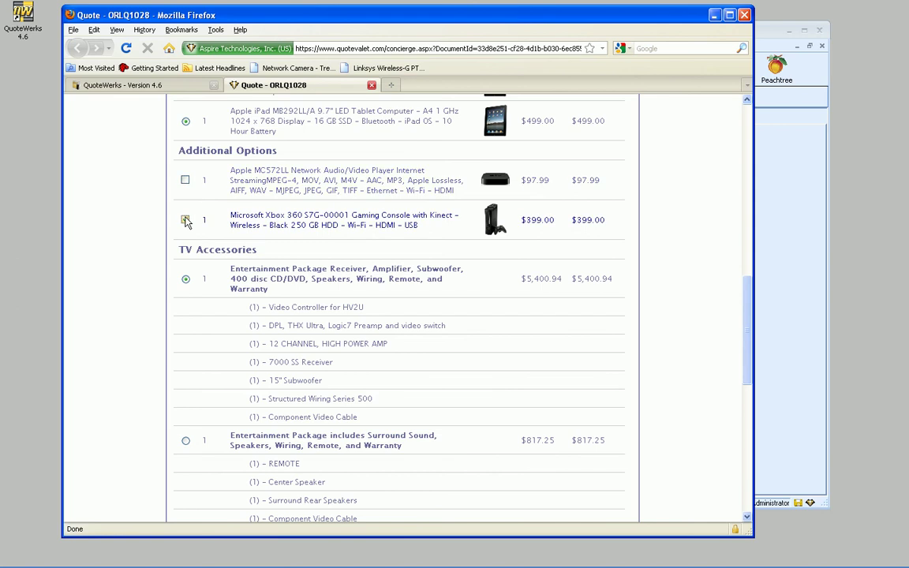
click(185, 220)
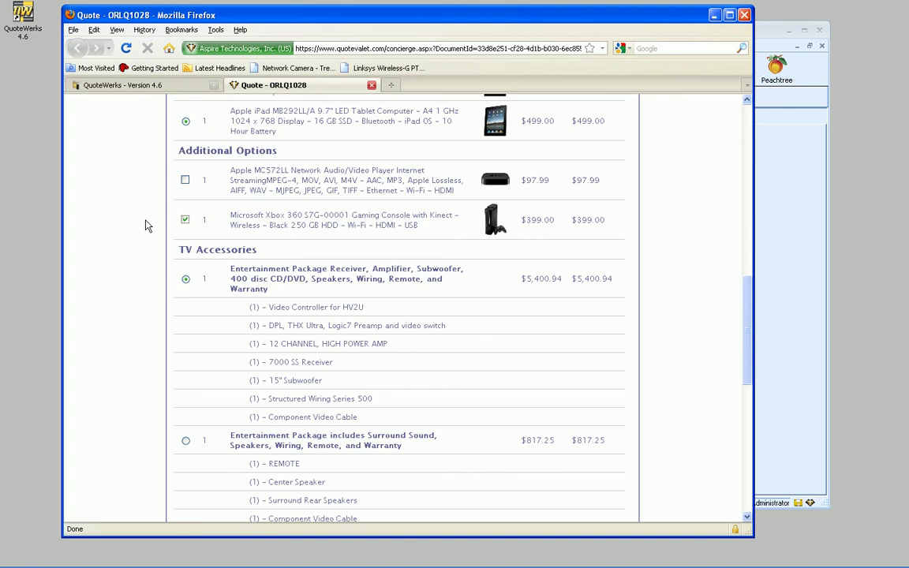
Pick the $817.25 surround-sound Entertainment Package and apply selections, bringing the subtotal to $3,514.25
scroll(130, 253, down, 3)
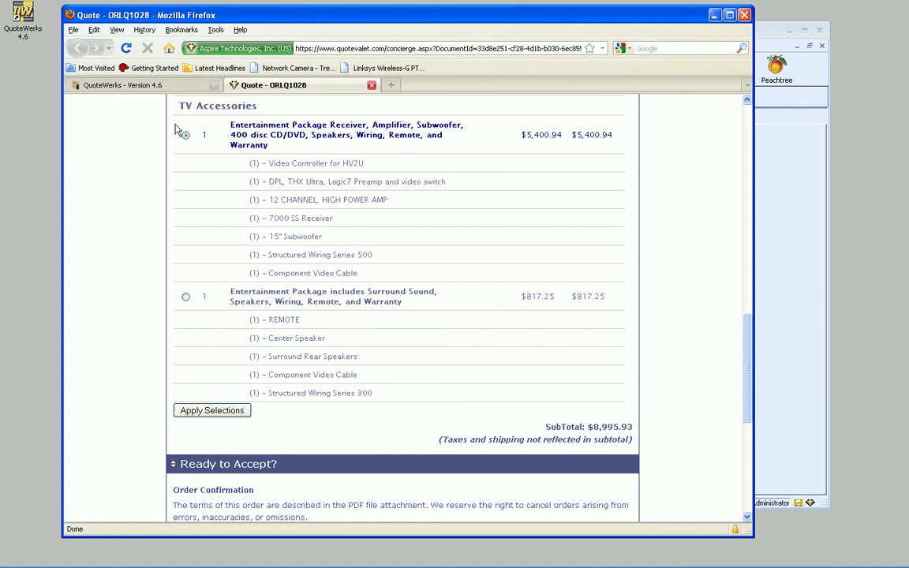
click(185, 297)
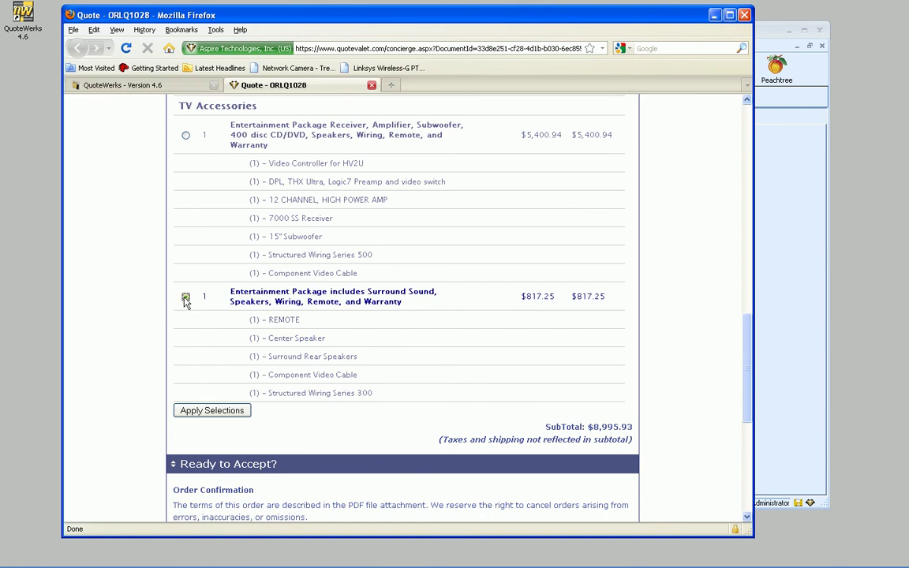
click(204, 408)
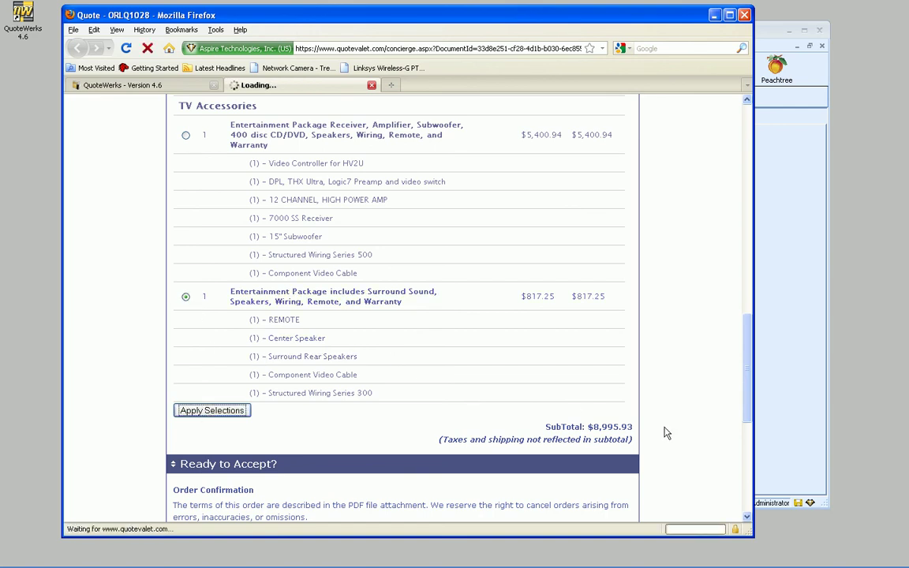
scroll(543, 411, down, 20)
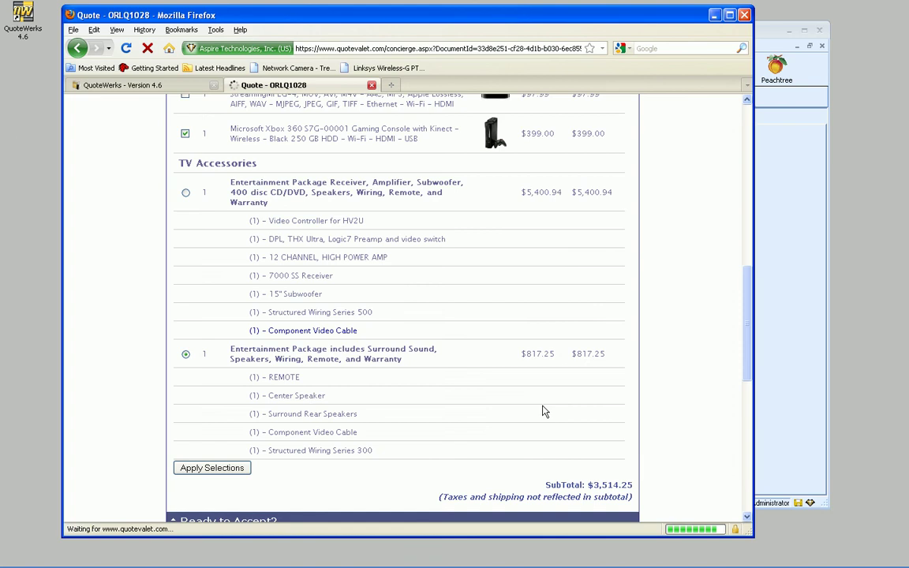
scroll(542, 411, down, 5)
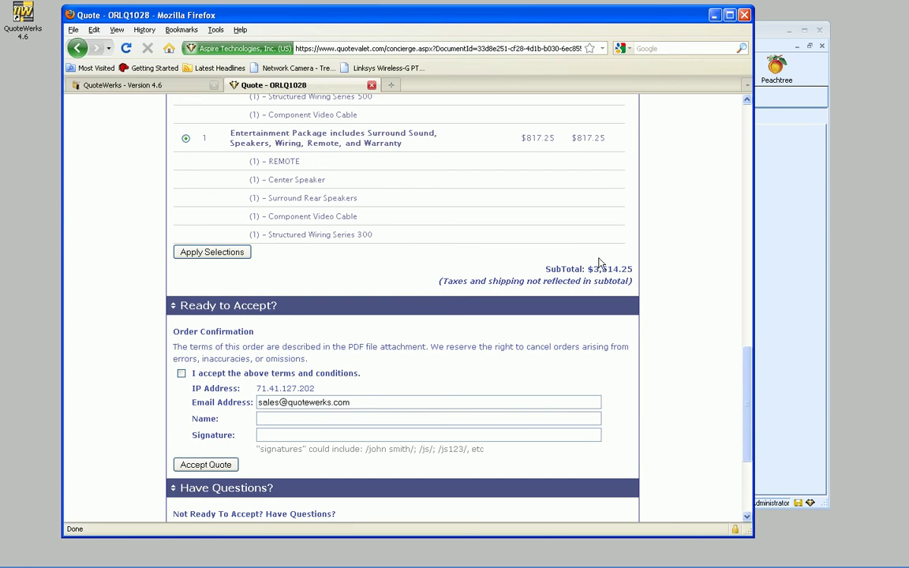
scroll(598, 266, up, 5)
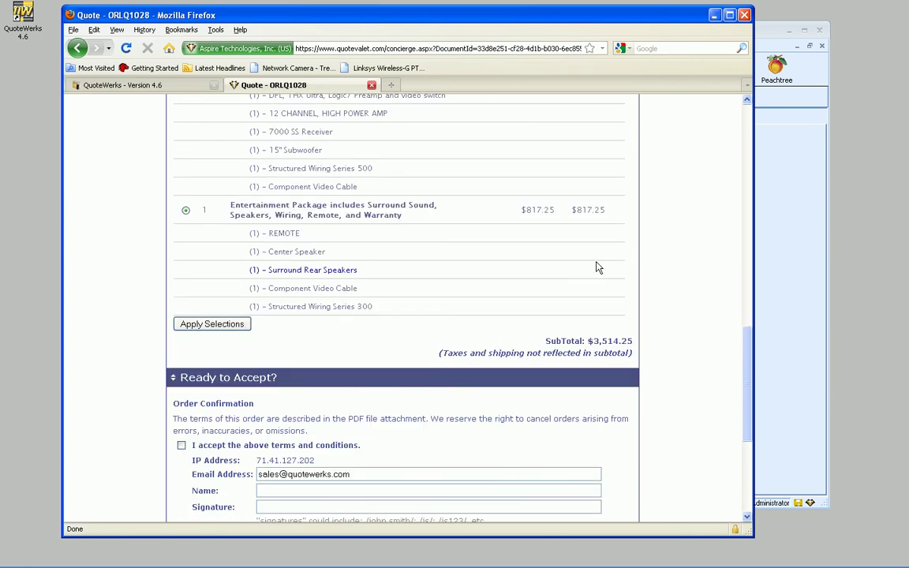
scroll(598, 267, up, 8)
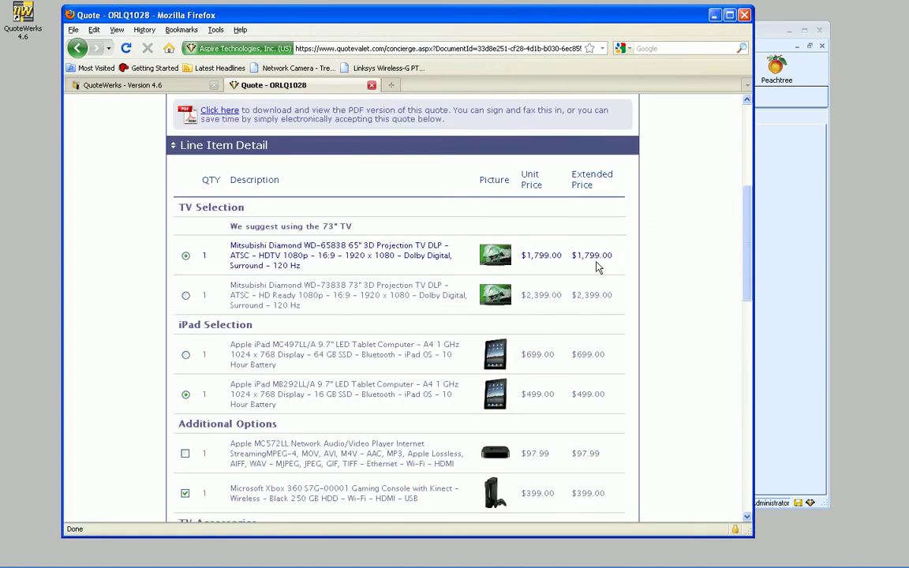
scroll(598, 266, down, 8)
scroll(598, 267, down, 7)
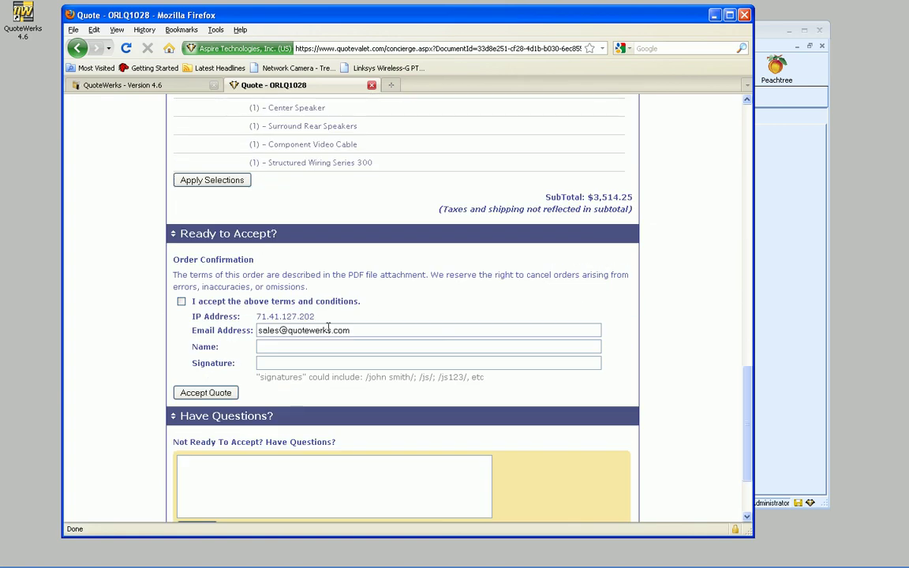
scroll(328, 329, up, 8)
scroll(328, 330, up, 3)
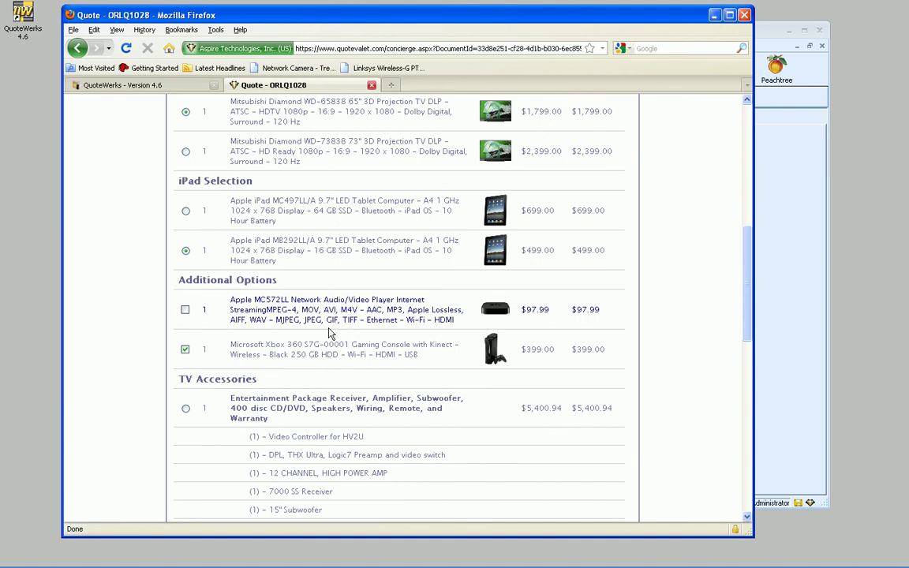
scroll(330, 334, up, 2)
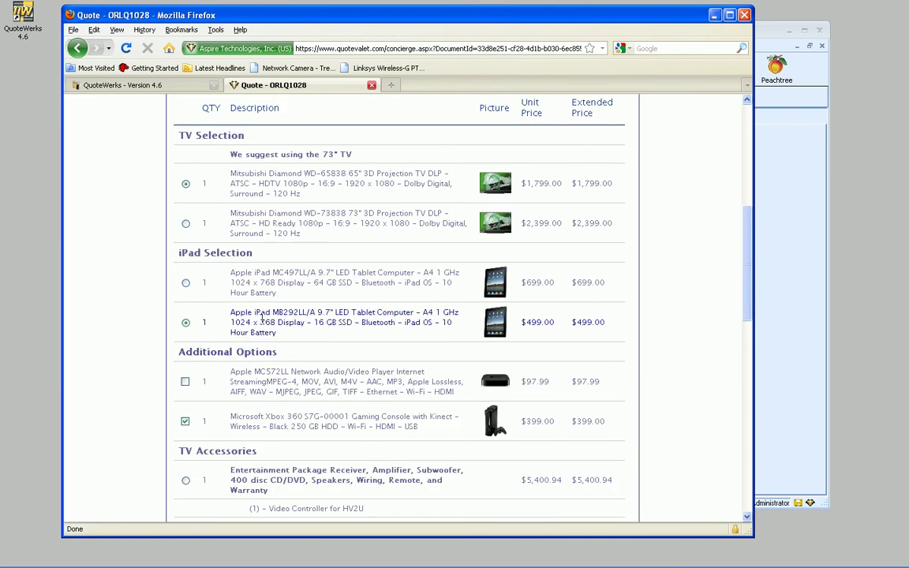
scroll(288, 312, down, 2)
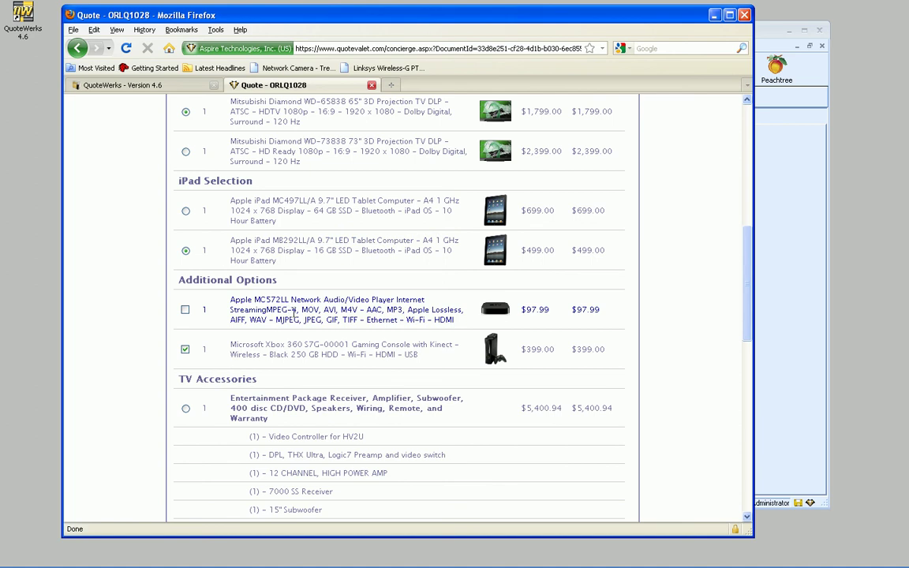
scroll(296, 314, up, 2)
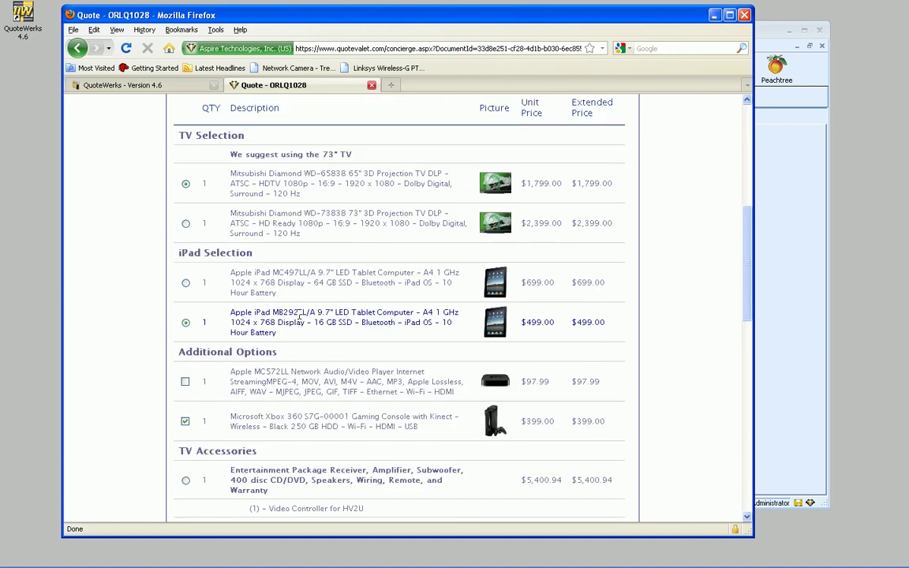